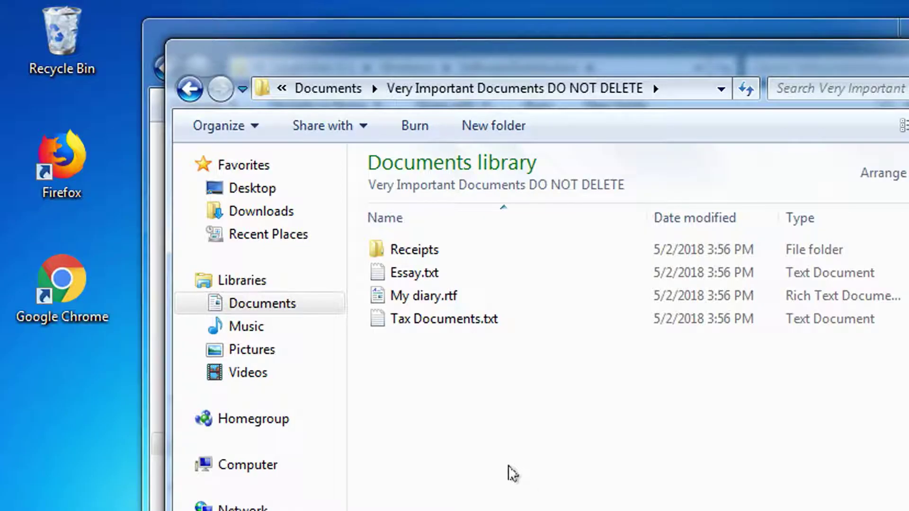
- Move the contents of the Very Important Documents DO NOT DELETE folder to the Recycle Bin
left_click_drag(476, 375, 67, 58)
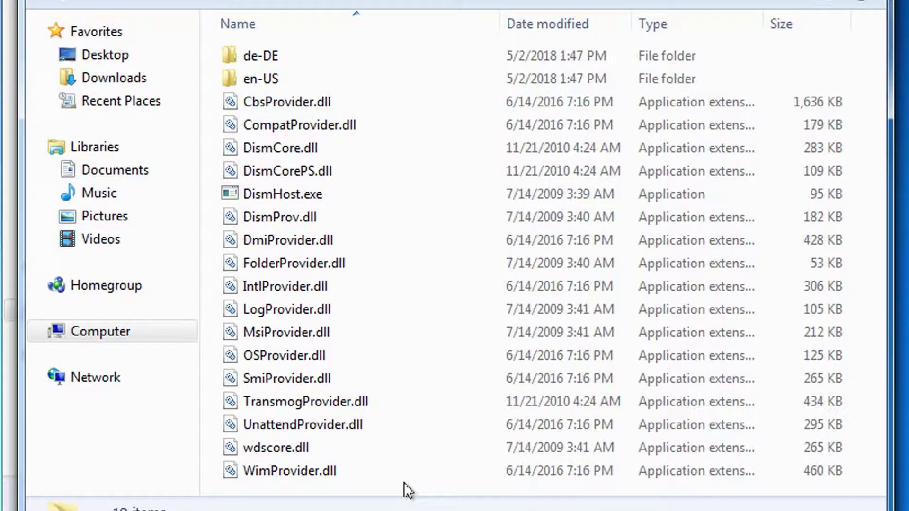
- Select every file and folder alongside DismHost.exe, including de-DE and en-US, and delete them
left_click_drag(405, 483, 248, 55)
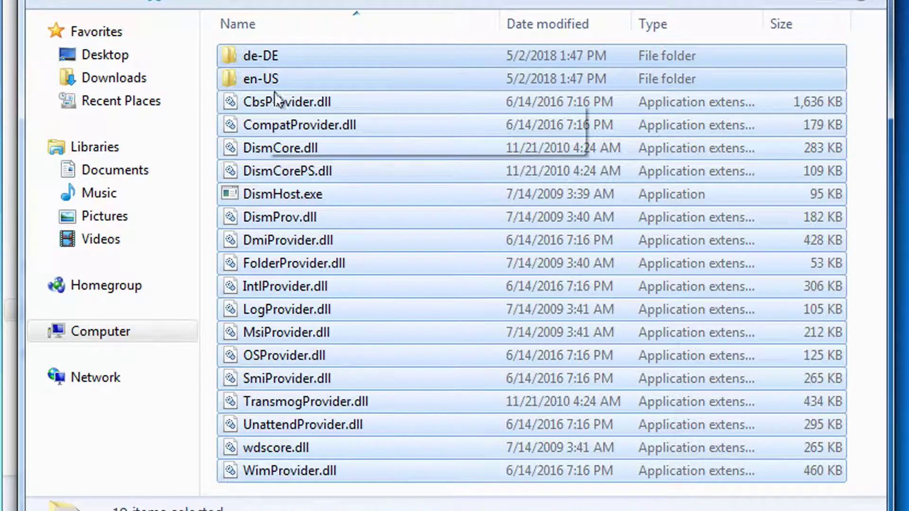
right_click(388, 212)
left_click(450, 373)
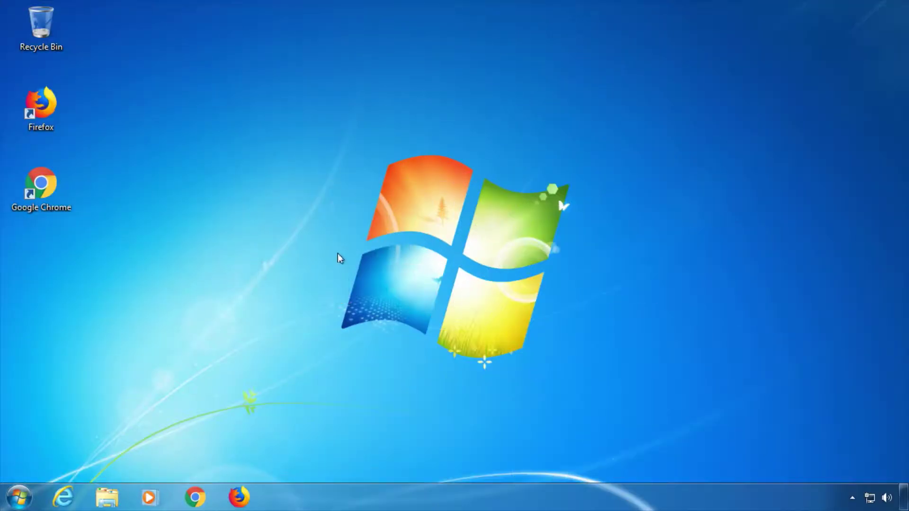
- Search the installed programs for "disk cleanup" and open Disk Cleanup
left_click(15, 495)
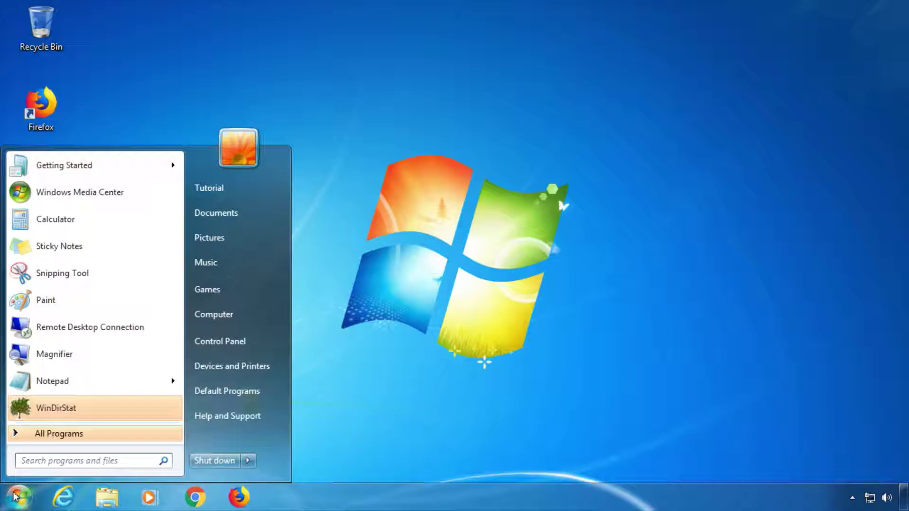
type("disk ecleanup")
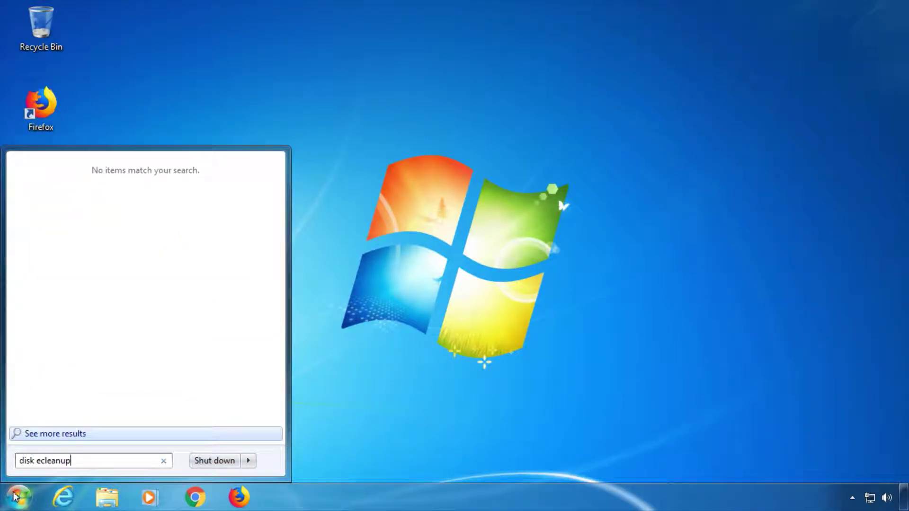
key("Left")
key("Left")
key("Left")
key("BackSpace")
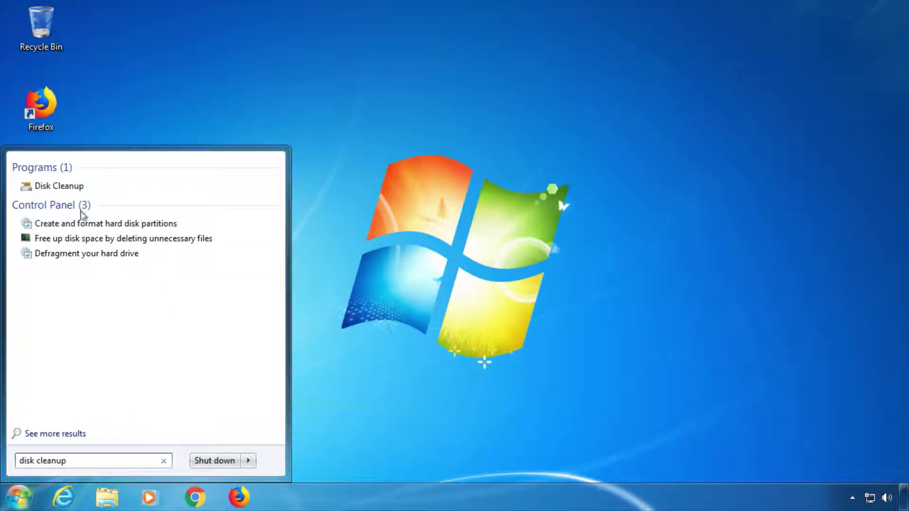
left_click(75, 188)
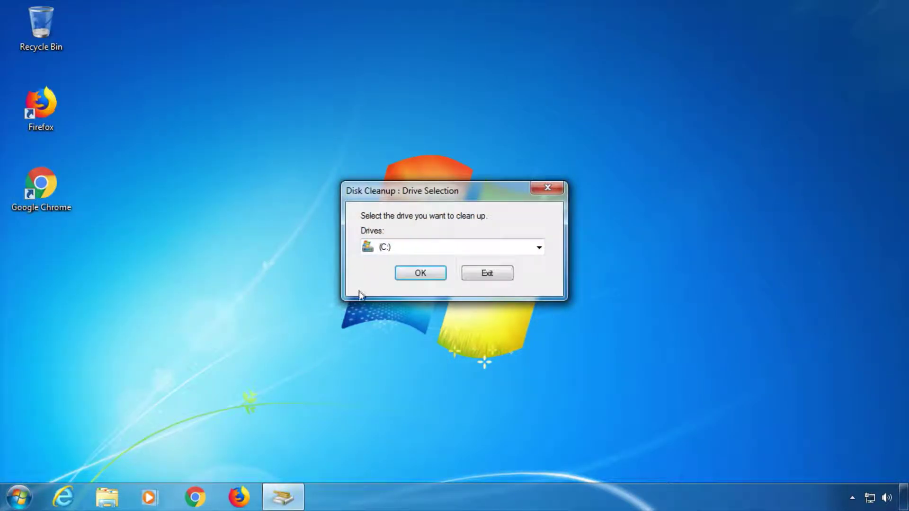
- Choose the C: drive for cleanup and start its scan
left_click(540, 248)
left_click(520, 262)
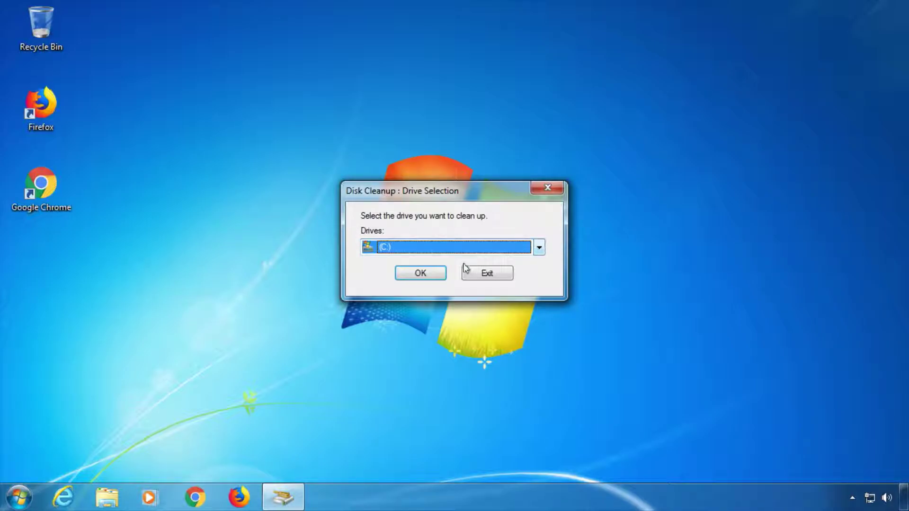
left_click(433, 269)
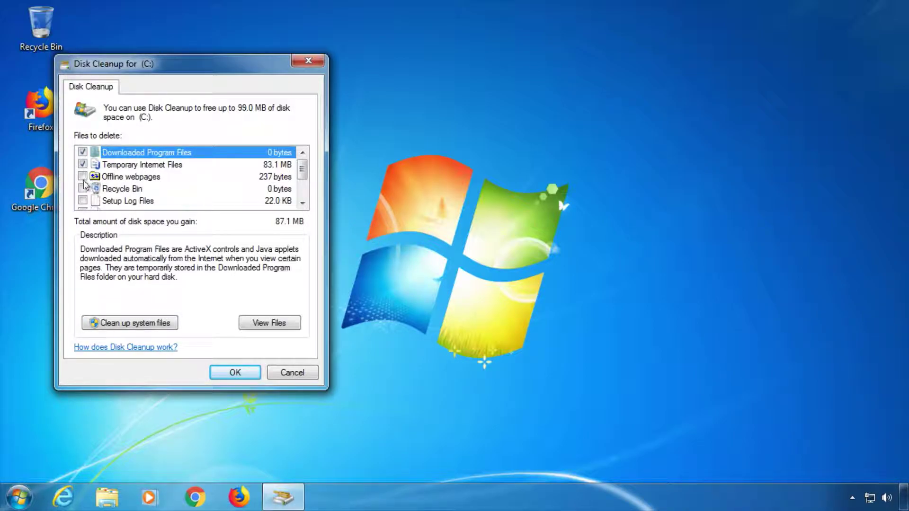
- Mark all the listed file categories on drive C: for deletion, including temporary files, thumbnails and Windows Error Reporting files
left_click(302, 203)
left_click(302, 203)
left_click(302, 203)
left_click(302, 203)
left_click(82, 165)
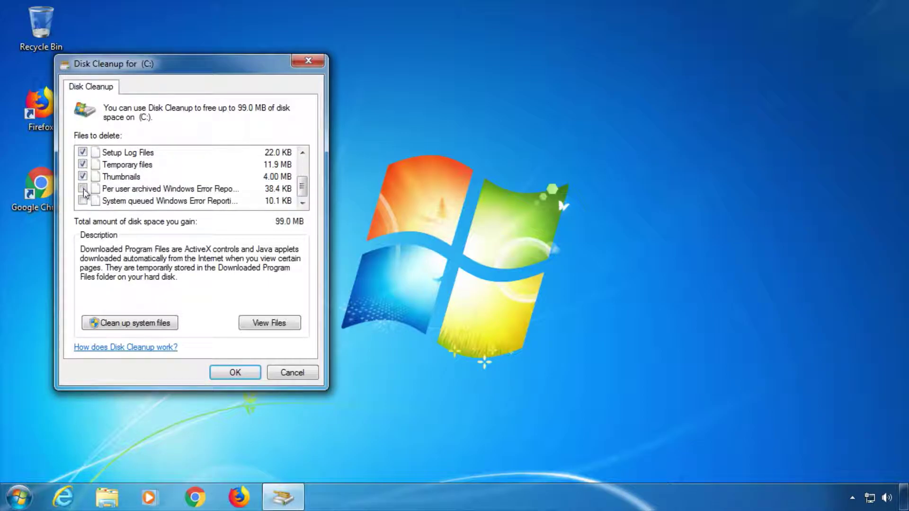
left_click_drag(301, 186, 302, 163)
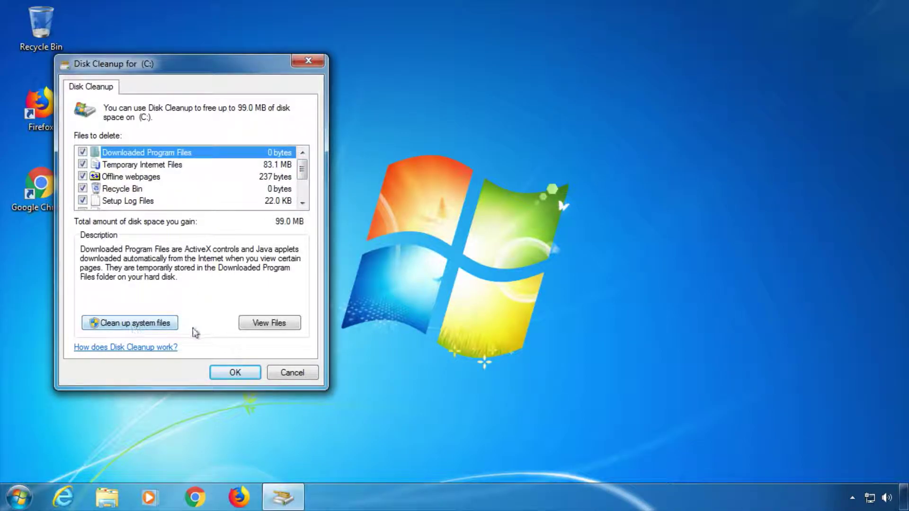
- Rescan drive C: with system files included in the cleanup
left_click(135, 324)
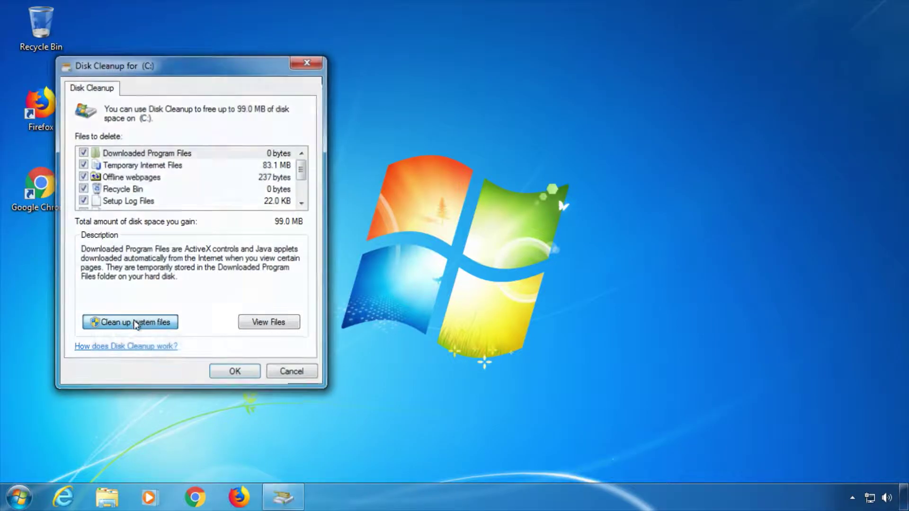
key("Return")
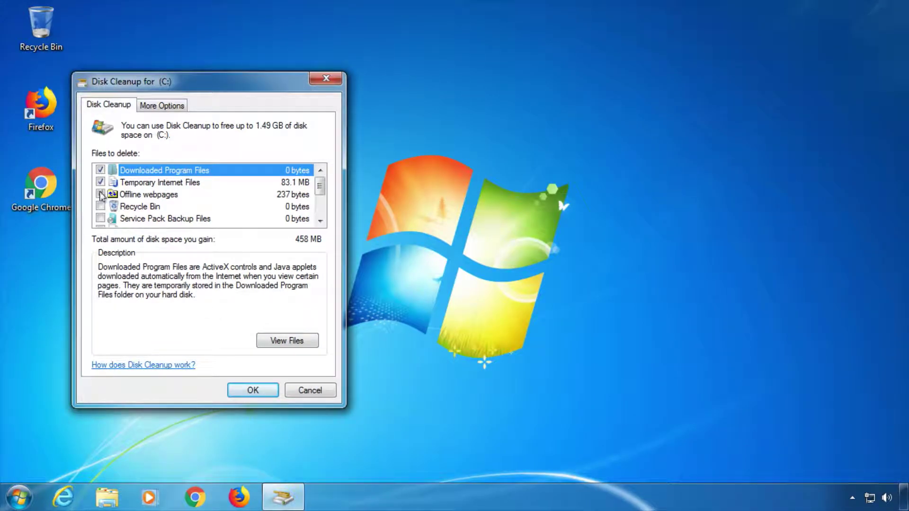
- Mark every file category in the system cleanup list, including both Windows Error Reporting entries, and permanently delete the files
left_click(318, 221)
left_click(318, 221)
left_click(318, 221)
left_click(318, 222)
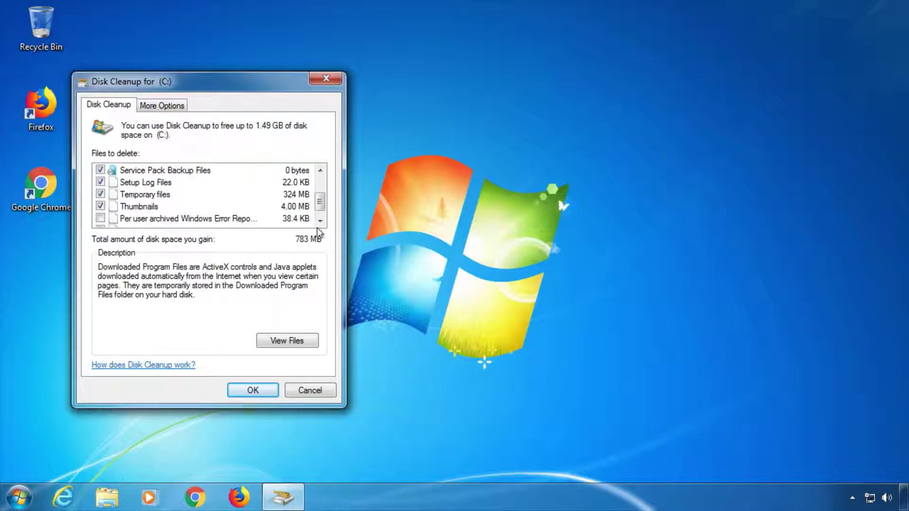
left_click(320, 220)
left_click(100, 218)
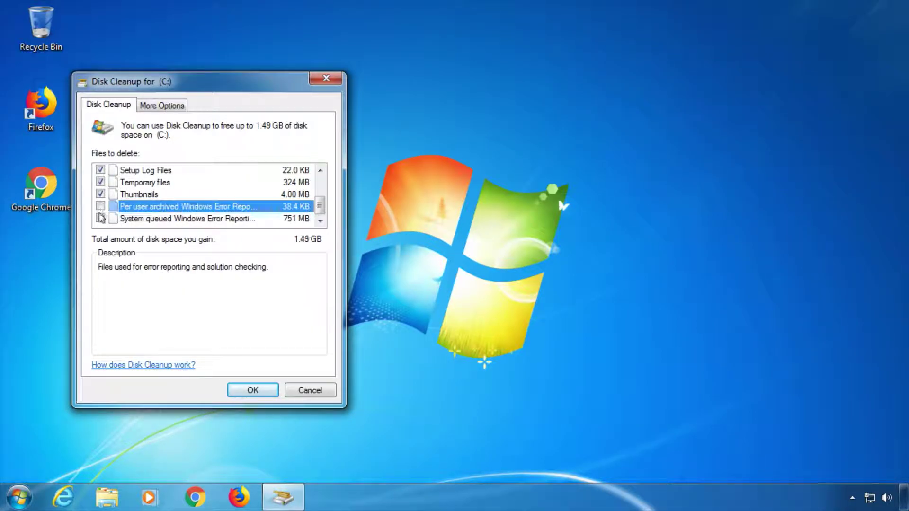
left_click(265, 393)
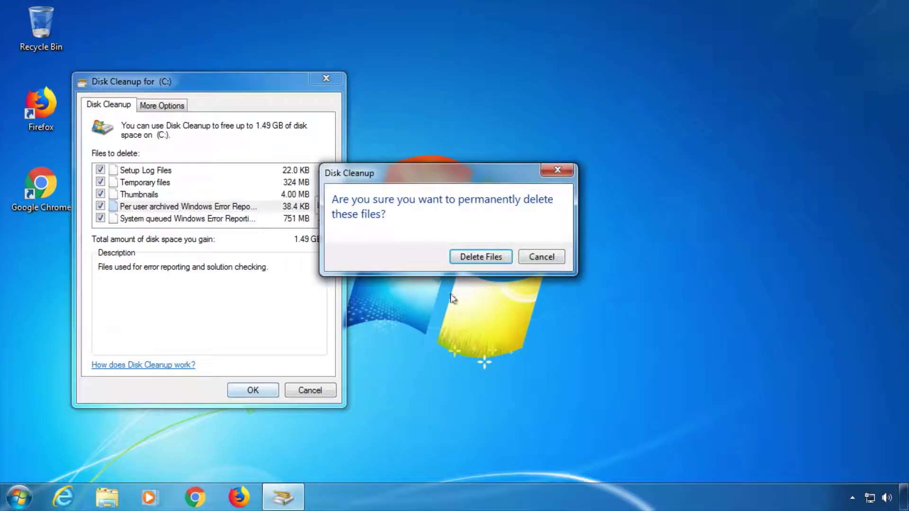
left_click(493, 258)
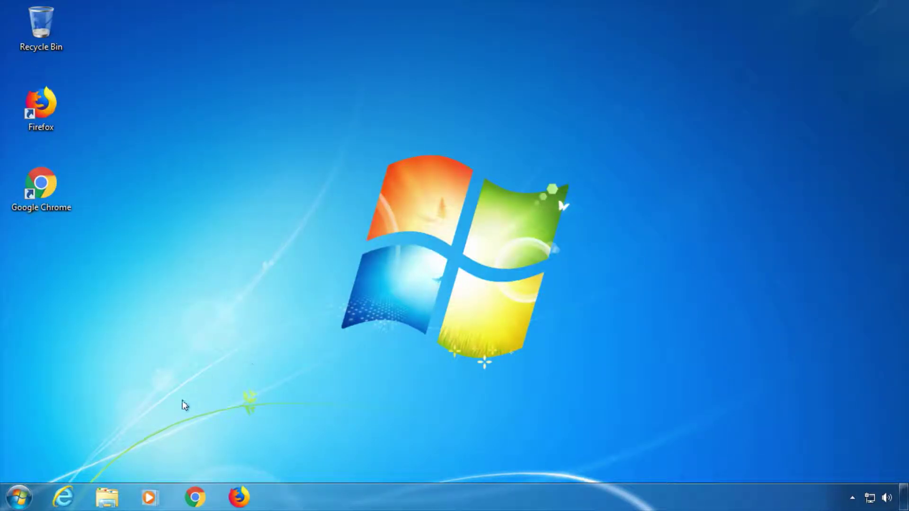
- Open Local Disk (C:) in Windows Explorer
left_click(105, 499)
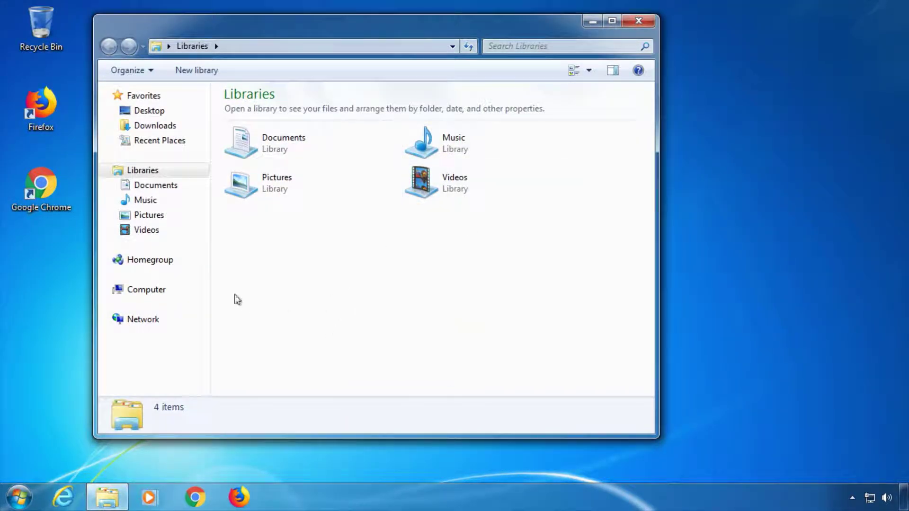
left_click(147, 290)
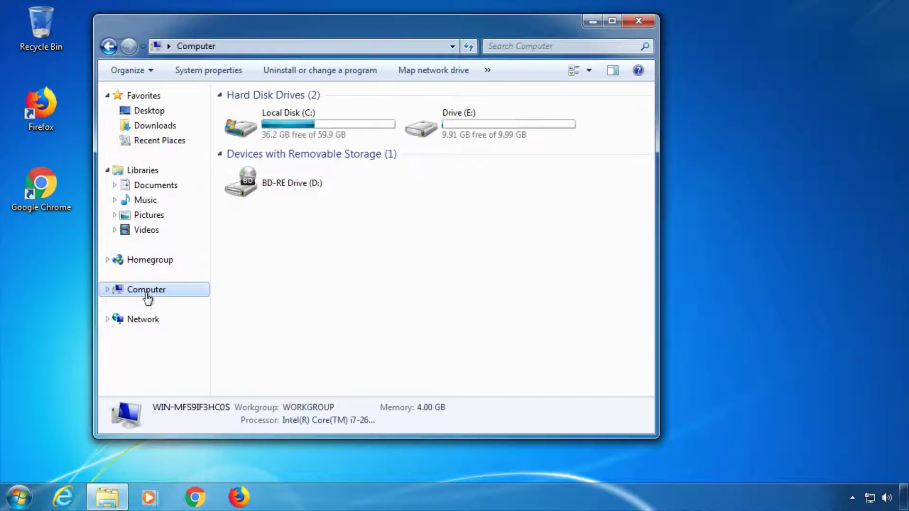
double_click(265, 124)
- Search drive C: for files over 100 MB with the filter size:>100m, and minimize the results window
left_click(525, 48)
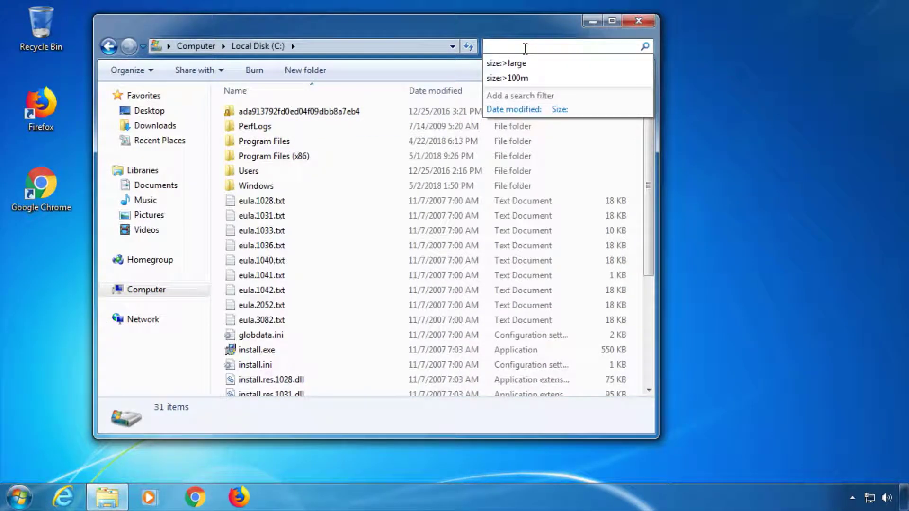
type("size:")
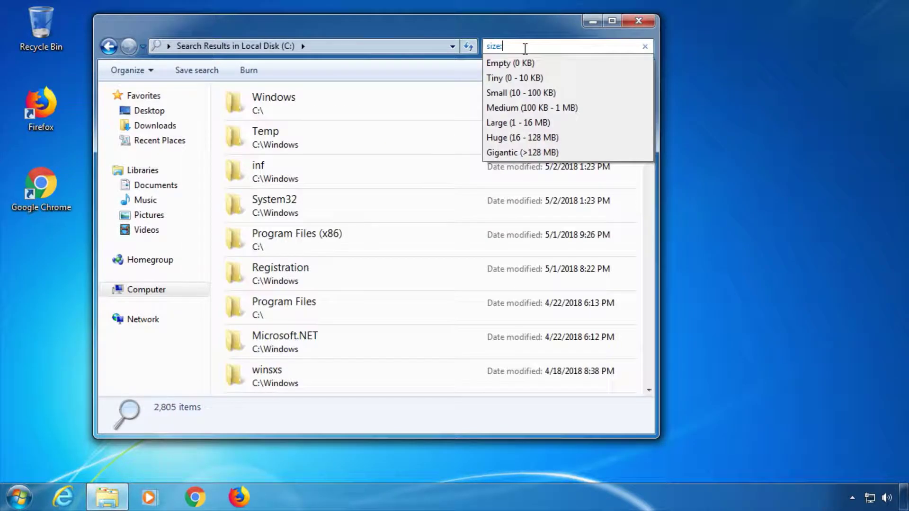
type(">")
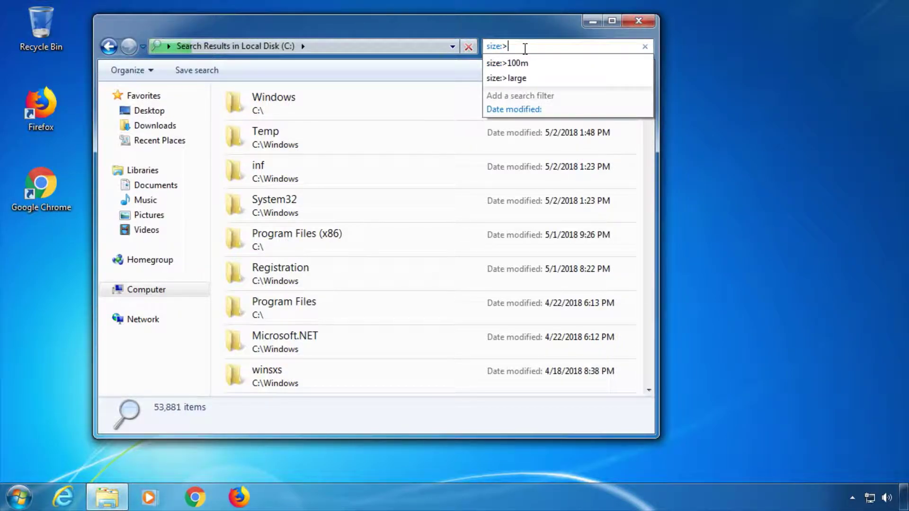
key("Escape")
type("m")
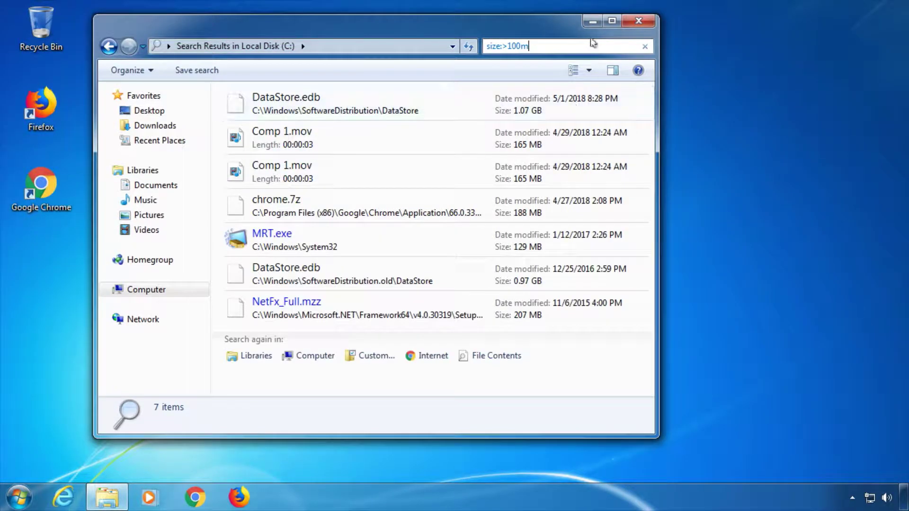
left_click(592, 23)
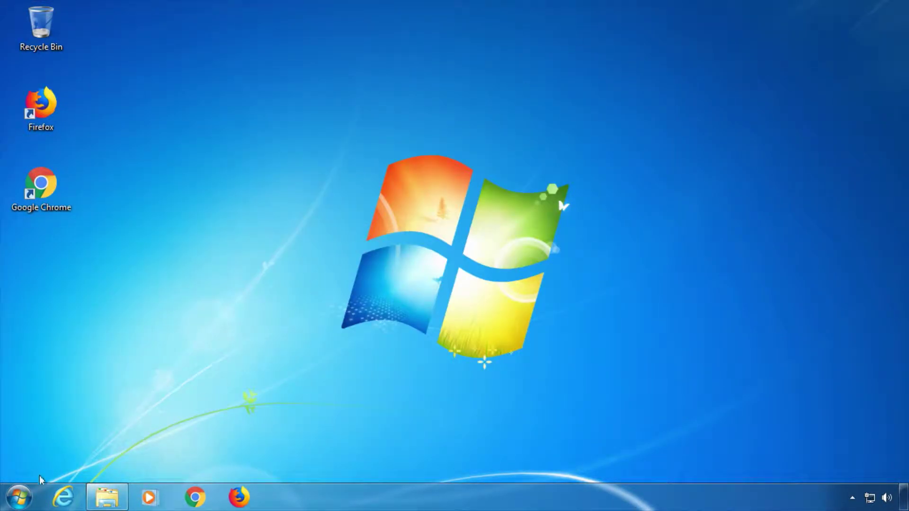
- Open WinDirStat, scan only the C: drive and maximize the window
left_click(19, 497)
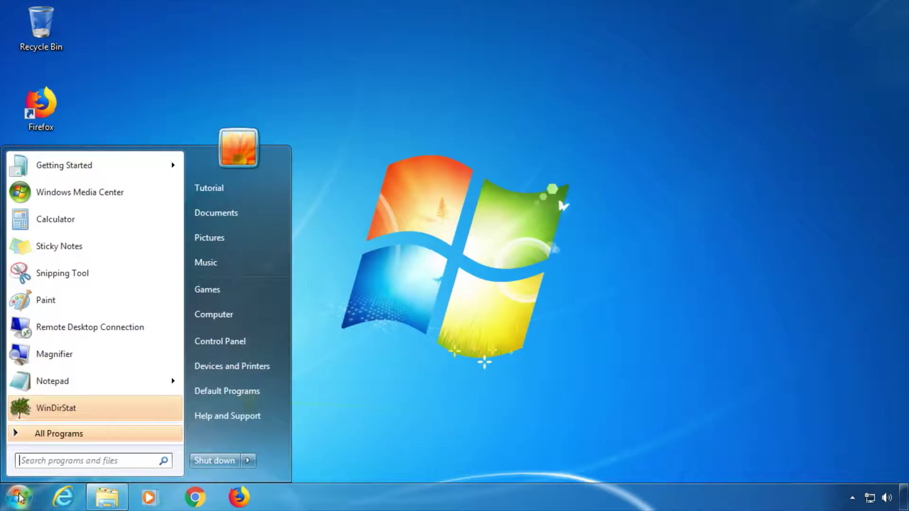
left_click(106, 410)
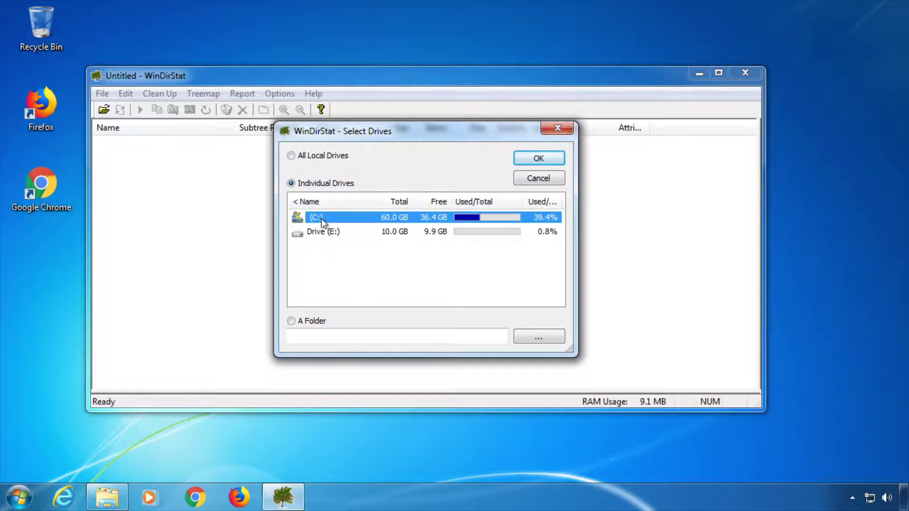
left_click(539, 158)
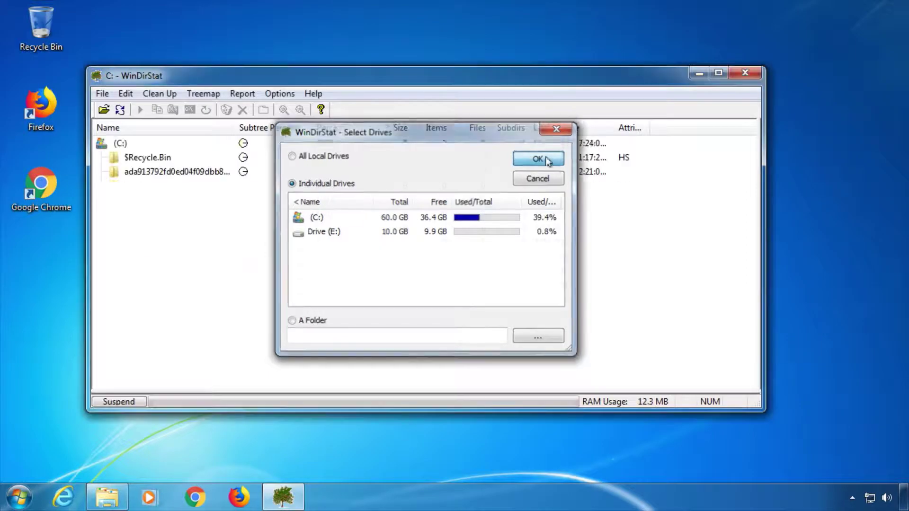
key("super+Up")
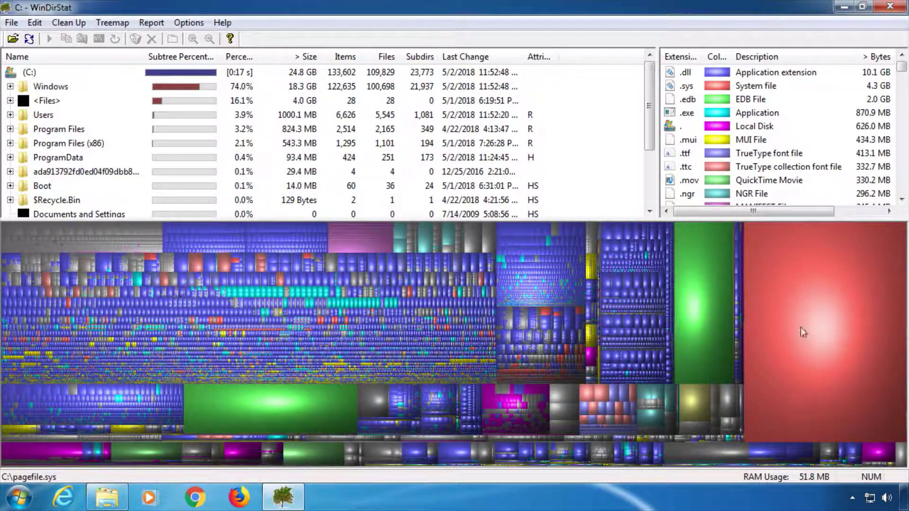
- Inspect the largest treemap blocks, covering pagefile.sys and the DataStore.edb files in SoftwareDistribution.old and SoftwareDistribution
left_click(814, 320)
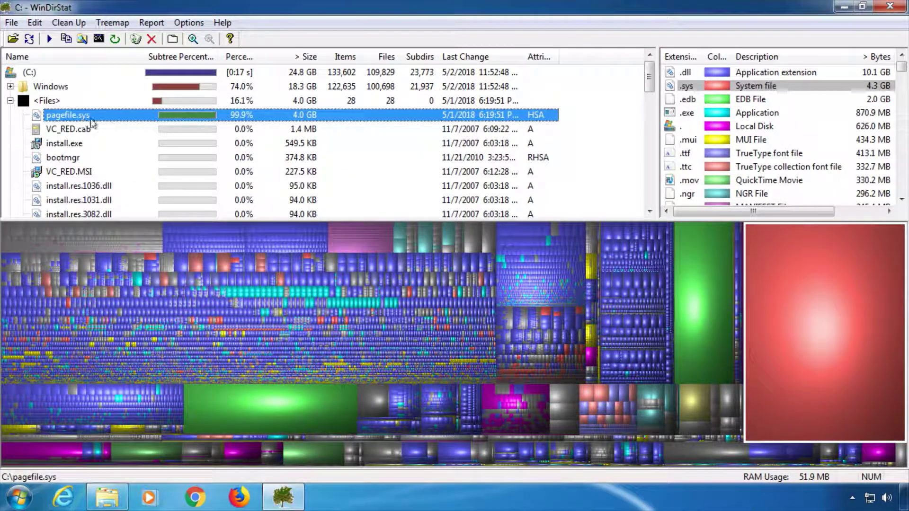
left_click(283, 413)
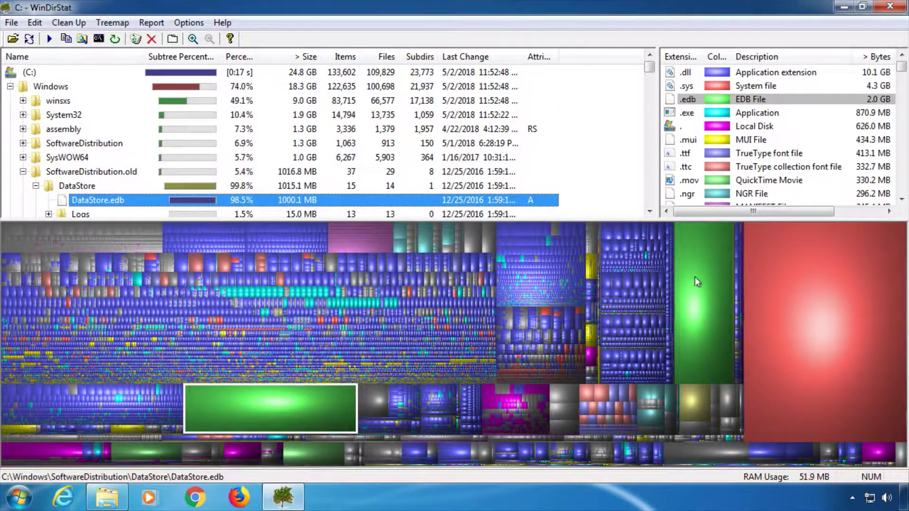
left_click(704, 303)
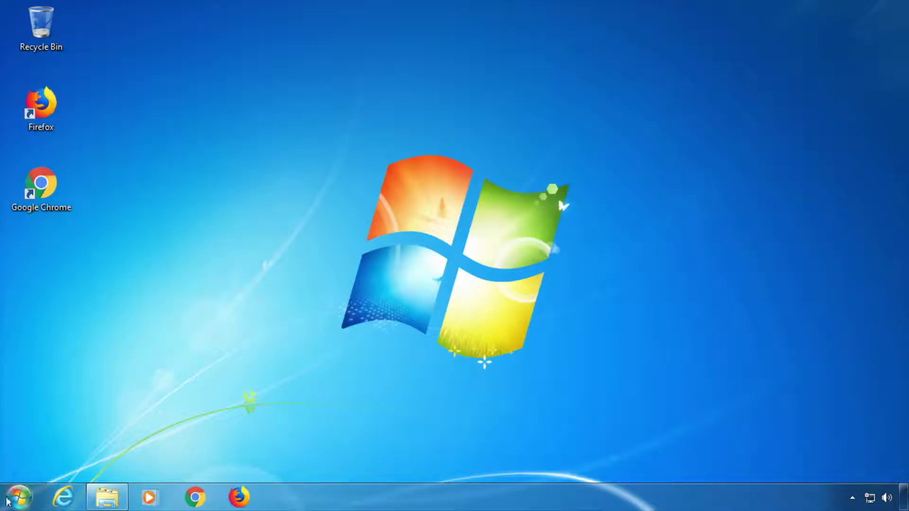
- Open the Control Panel's list of installed programs for uninstalling and widen the window to show the Version column
left_click(19, 496)
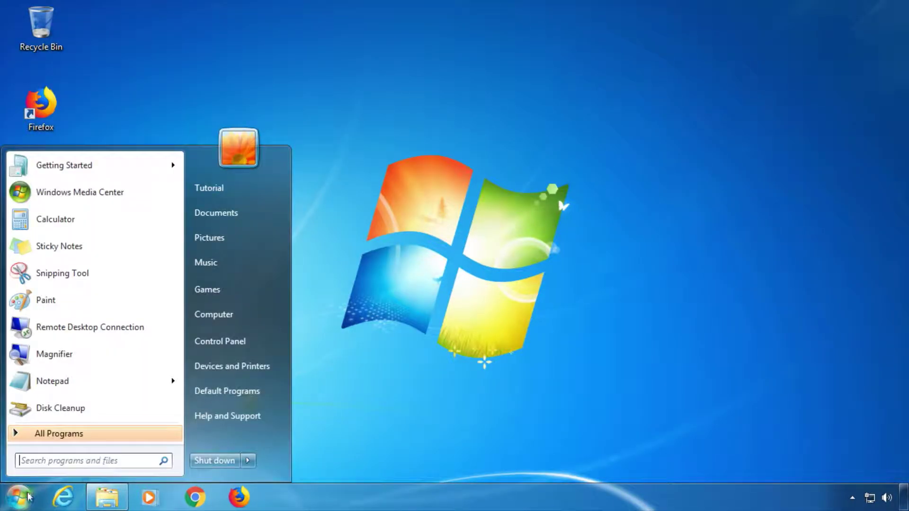
left_click(269, 341)
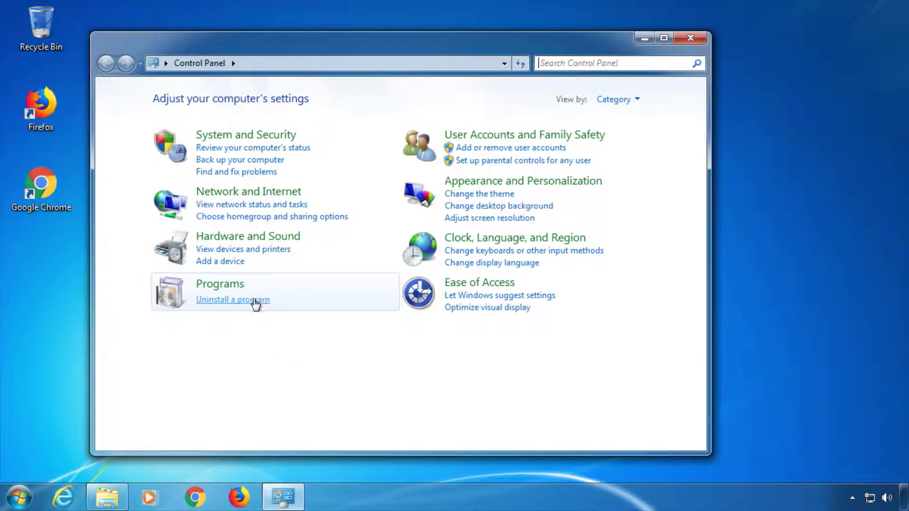
left_click(265, 302)
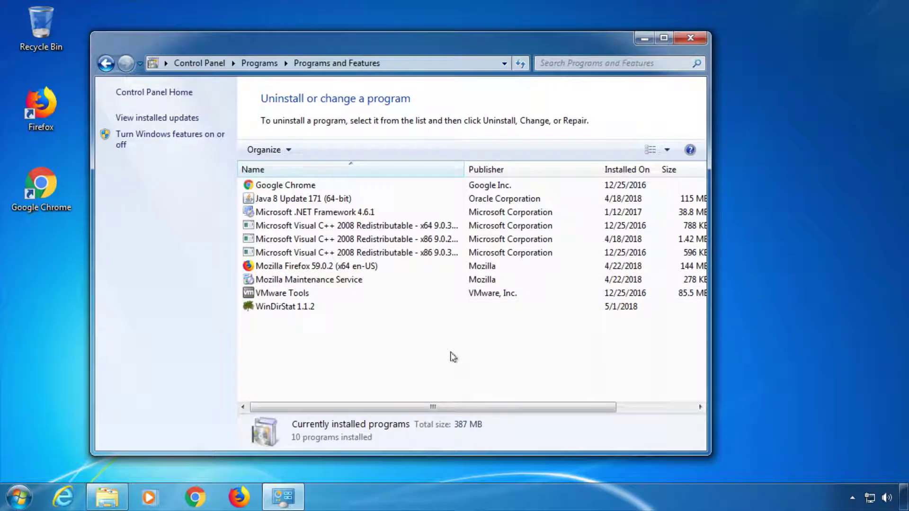
left_click_drag(710, 198, 844, 195)
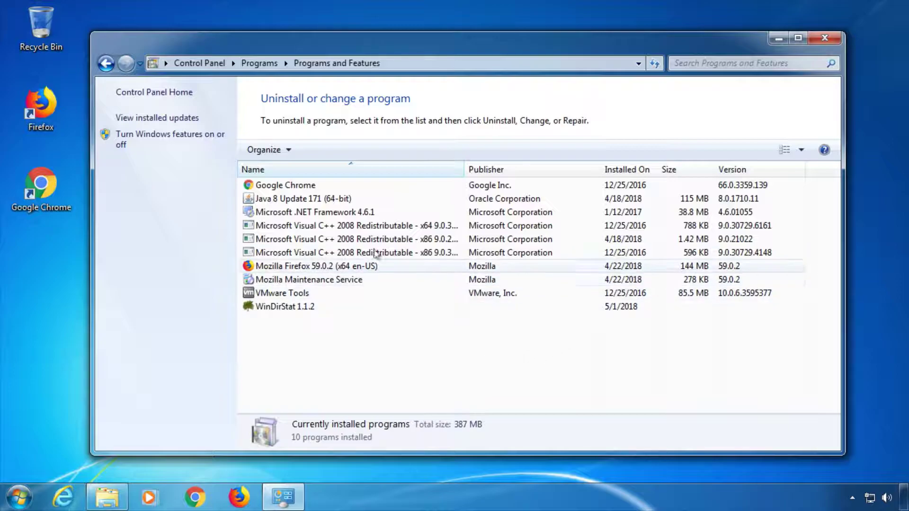
- Select Google Chrome in the installed programs list to view its uninstall option, and clear the selection
left_click(312, 188)
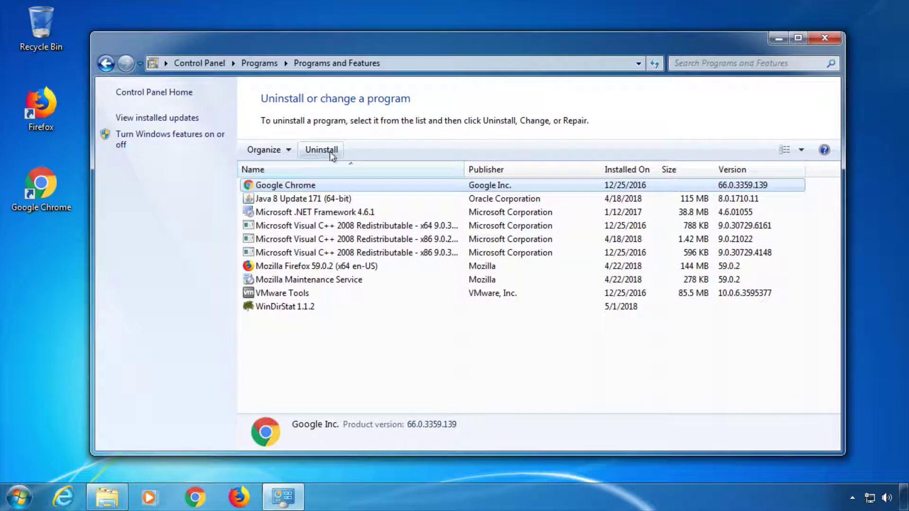
left_click(360, 376)
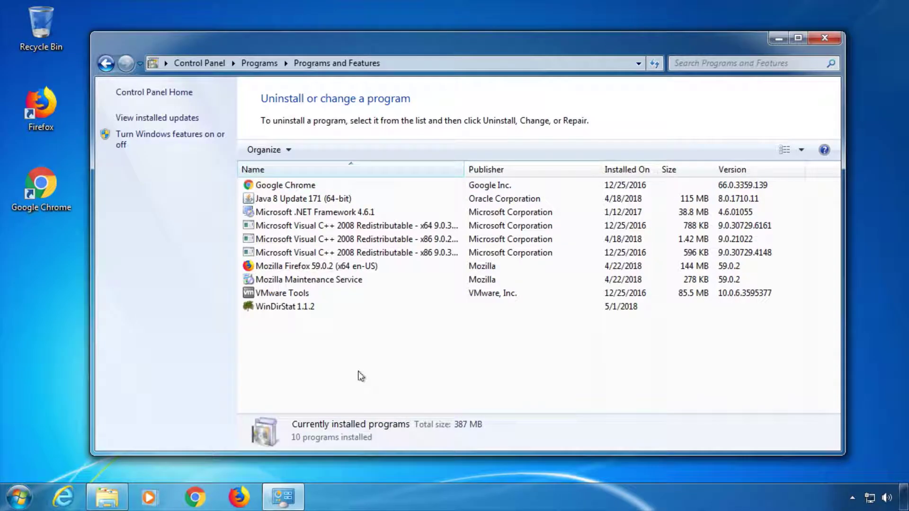
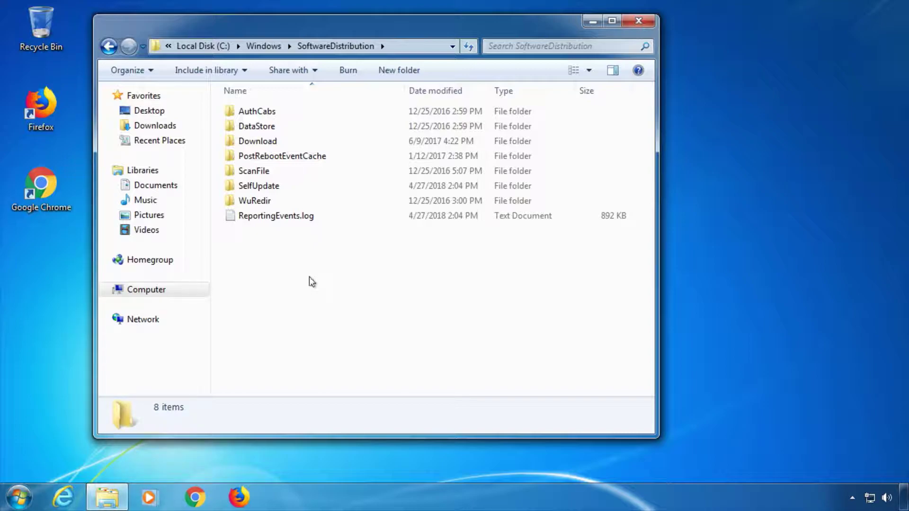
left_click_drag(320, 287, 265, 99)
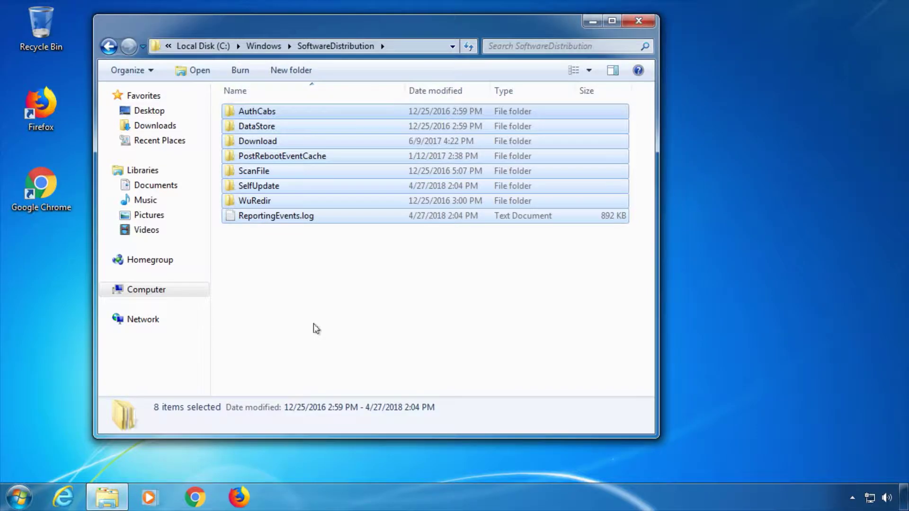
key("Delete")
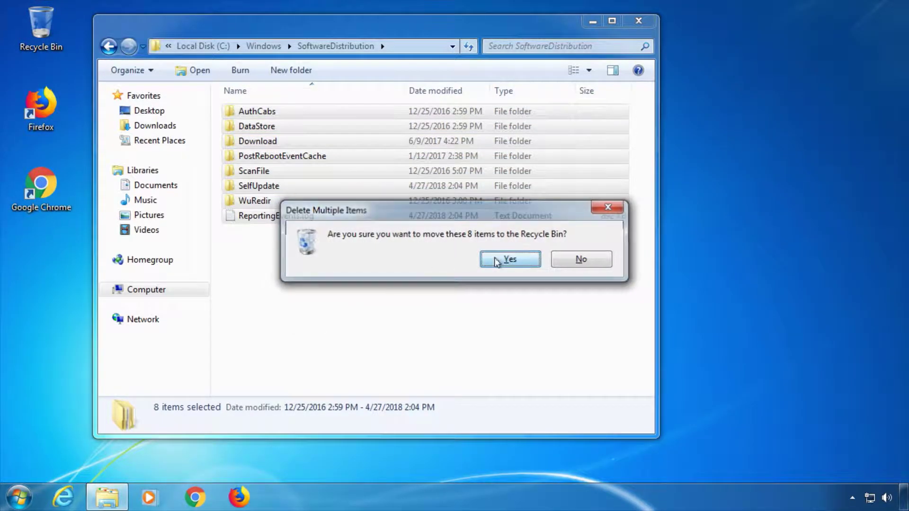
left_click(508, 259)
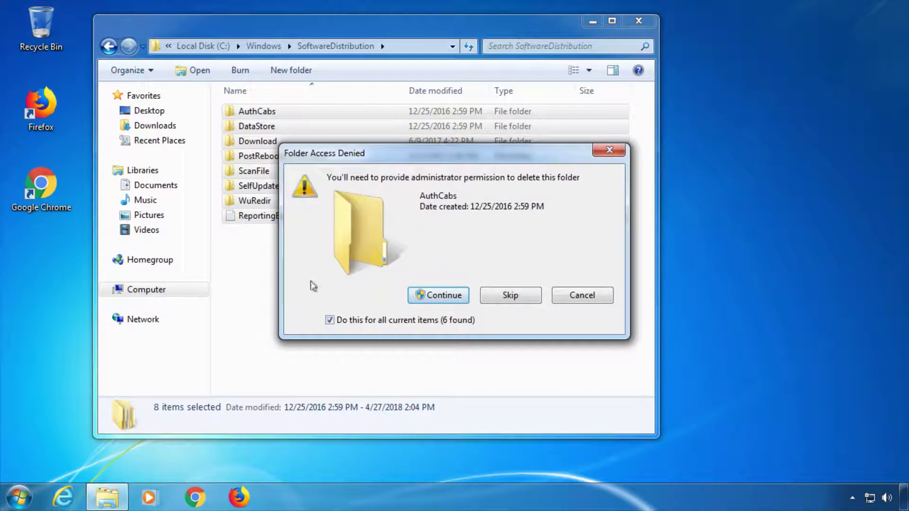
left_click(591, 296)
- Open the Services console, maximize it and widen the Name column to show the full service names
key("super")
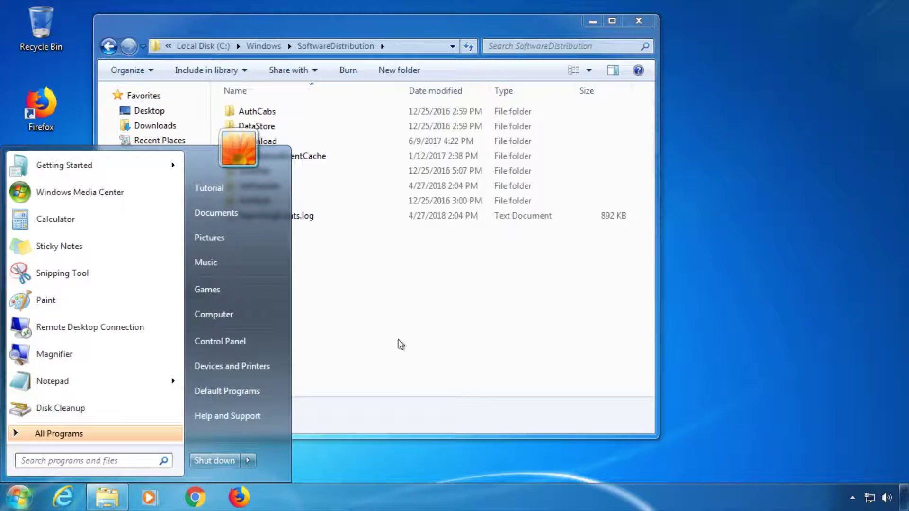
type("services")
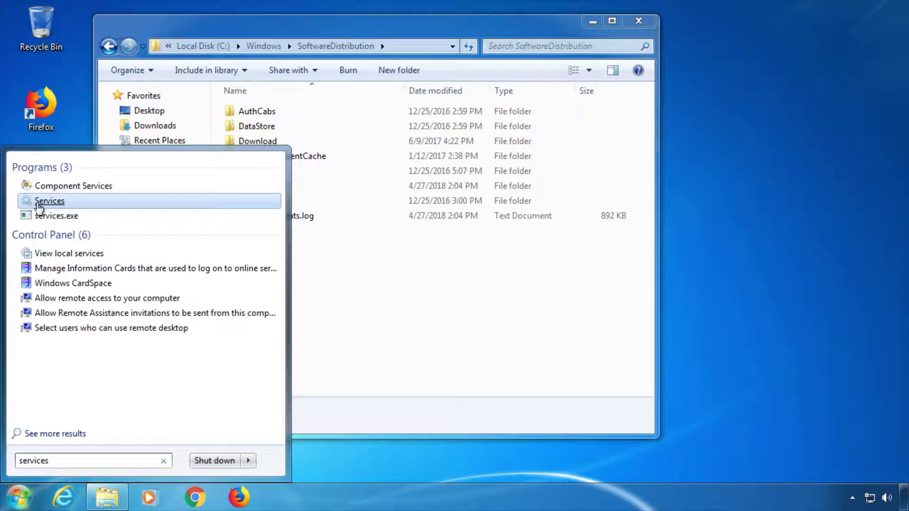
left_click(39, 202)
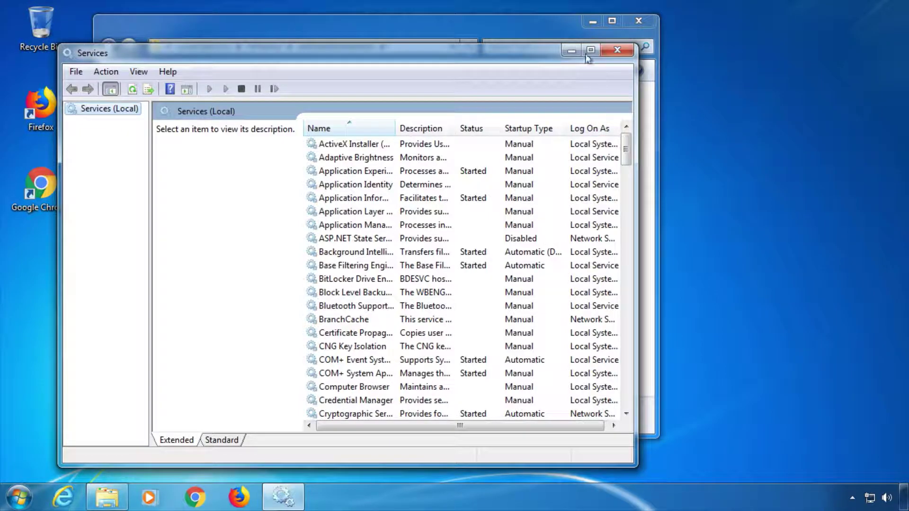
left_click(589, 45)
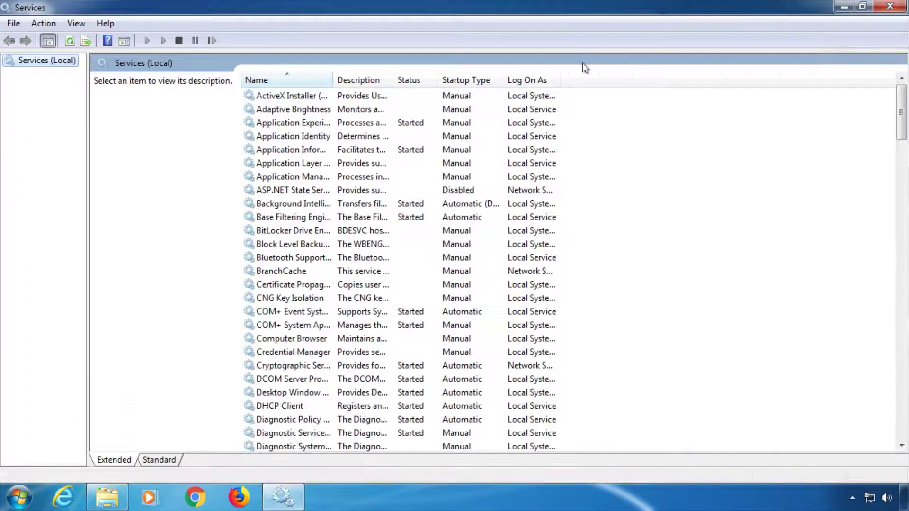
left_click_drag(333, 81, 500, 92)
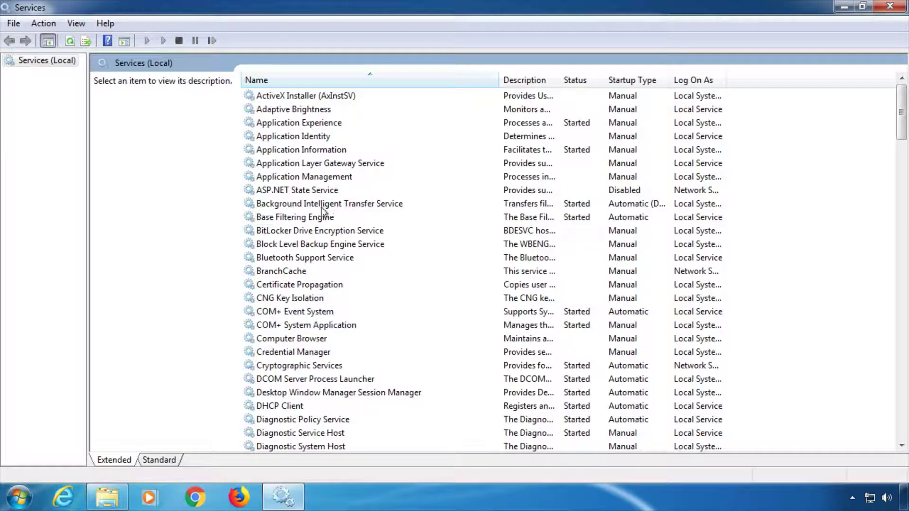
- Stop the Background Intelligent Transfer Service and the Windows Update service
right_click(310, 206)
left_click(354, 231)
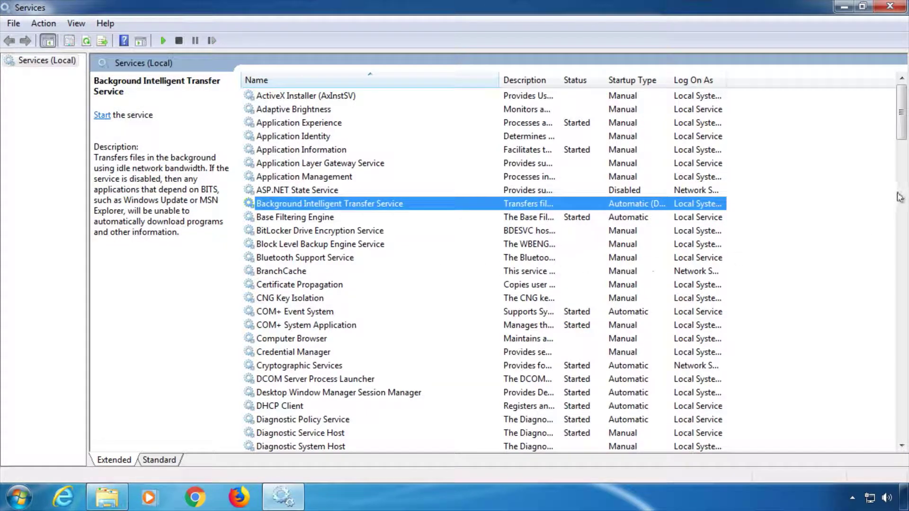
scroll(386, 398, "down", 20)
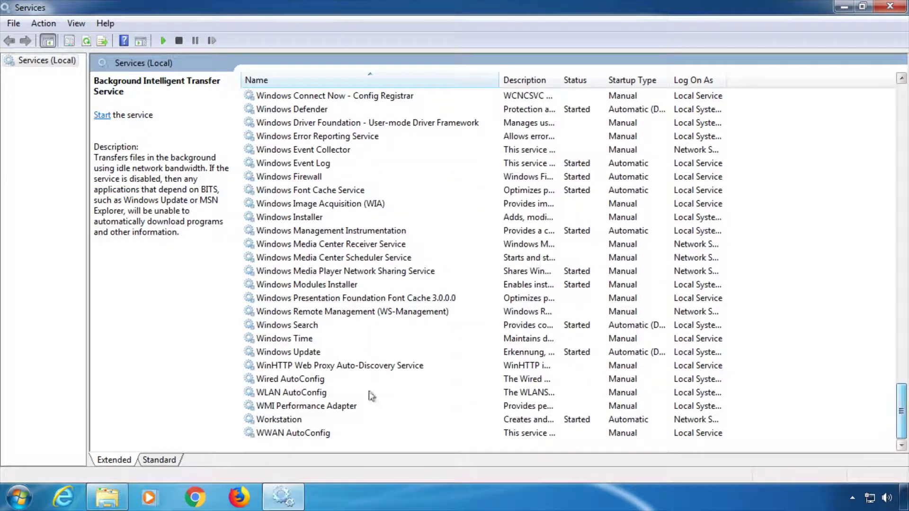
left_click(300, 353)
right_click(305, 353)
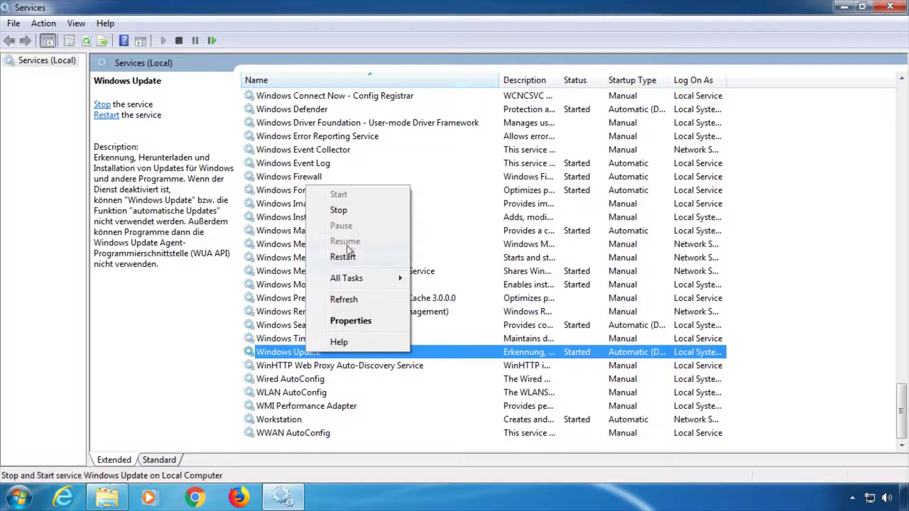
left_click(374, 211)
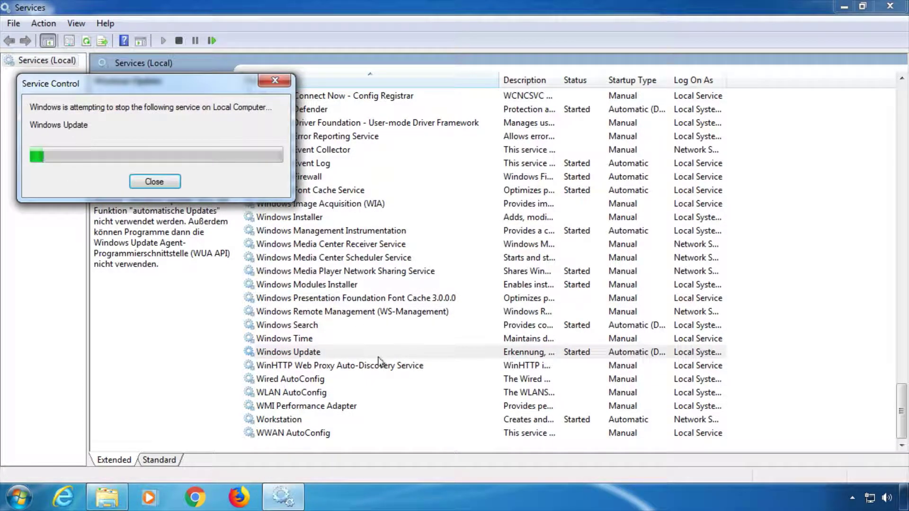
- Delete everything inside C:\Windows\SoftwareDistribution, granting administrator permission for all current items
left_click(117, 488)
left_click_drag(300, 298, 235, 106)
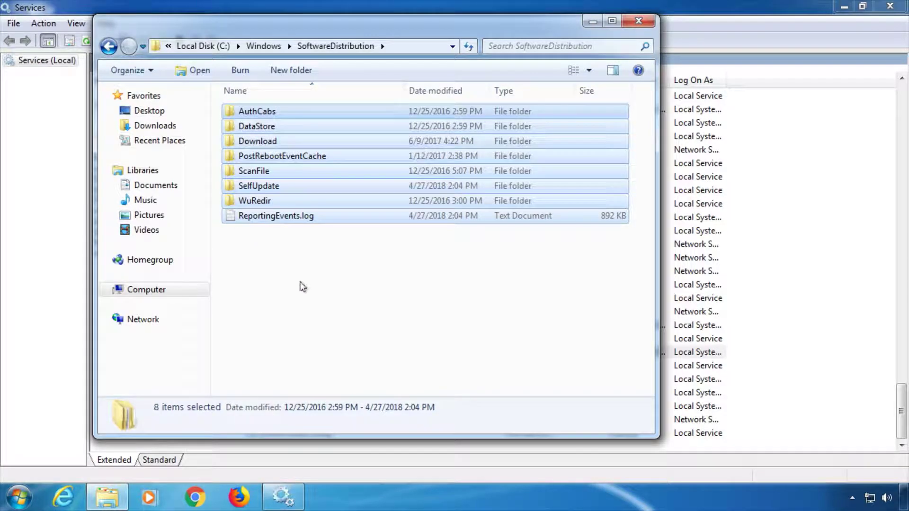
key("Delete")
left_click(500, 261)
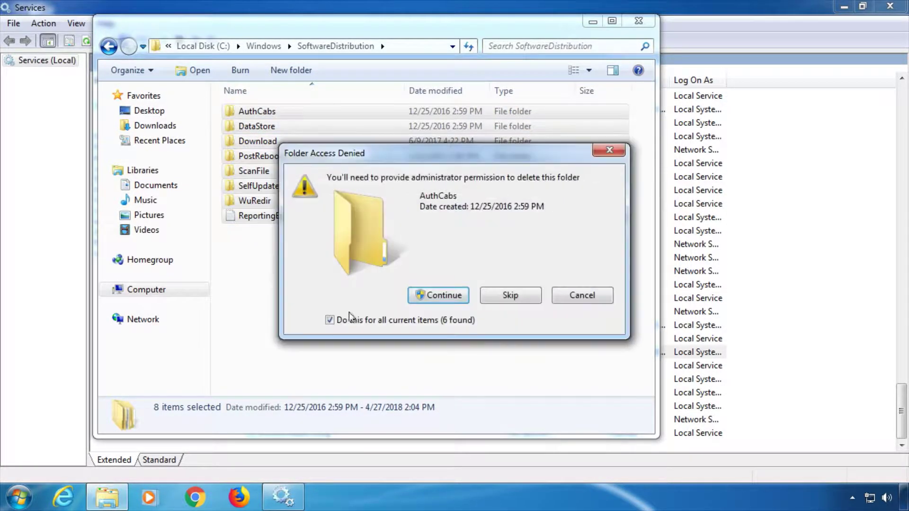
left_click(444, 297)
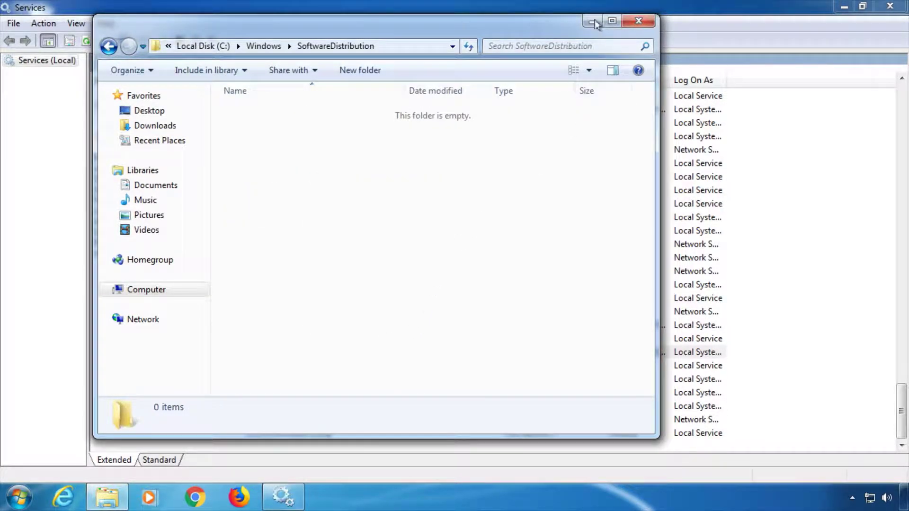
- Close the SoftwareDistribution folder window and start the Windows Update service again
left_click(638, 20)
right_click(363, 356)
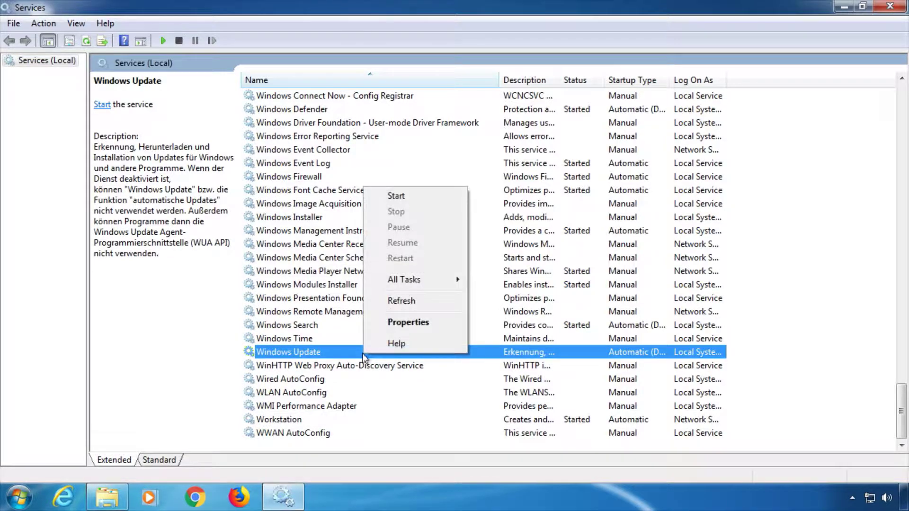
left_click(418, 200)
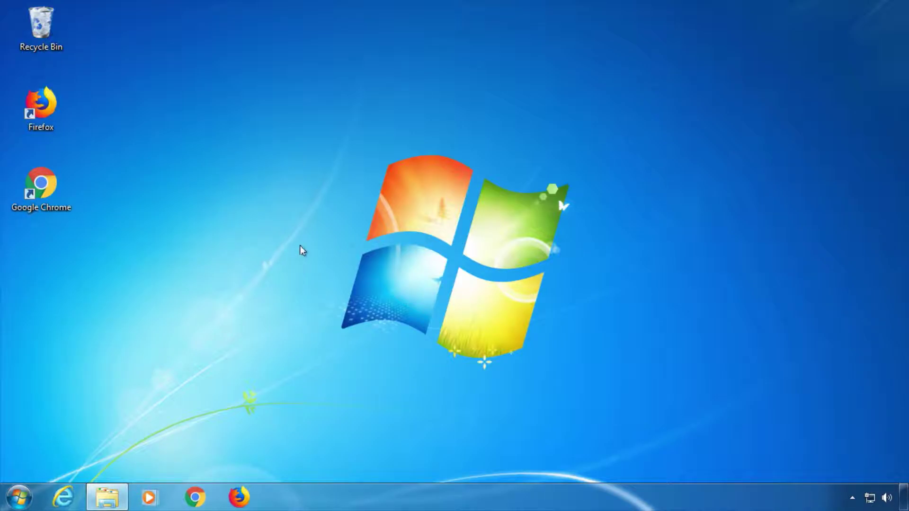
- Open the advanced system settings from the System page under the Control Panel's System and Security category
left_click(19, 497)
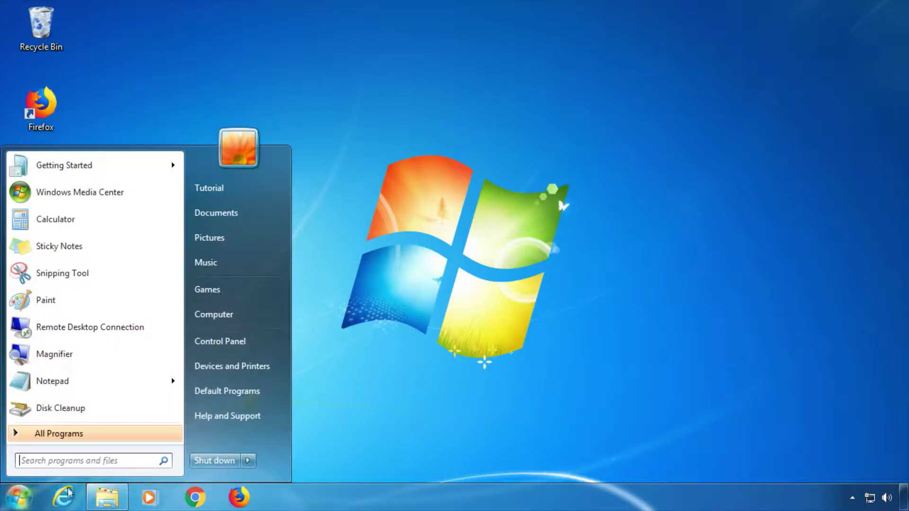
left_click(260, 346)
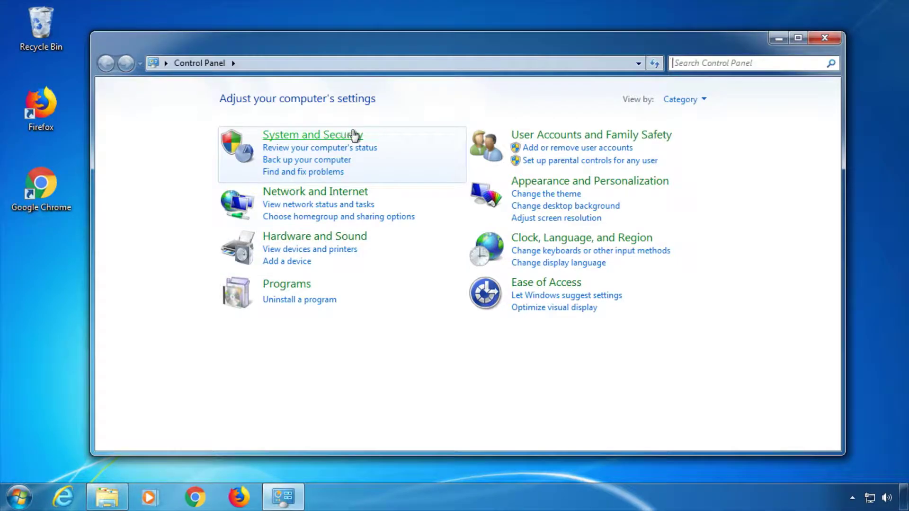
left_click(329, 137)
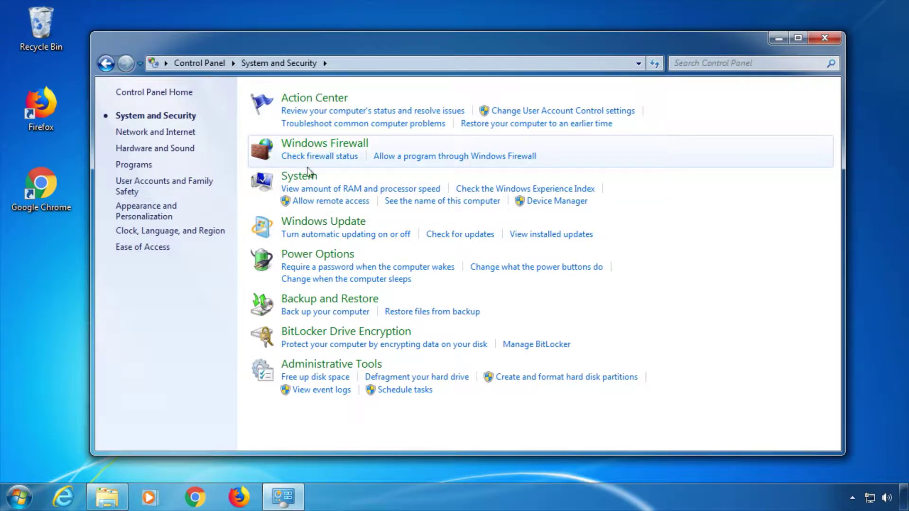
left_click(304, 183)
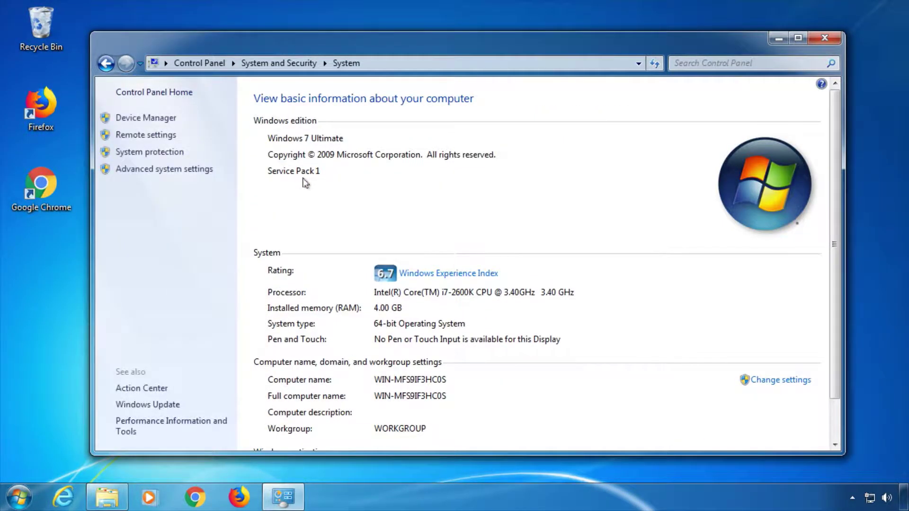
left_click(154, 175)
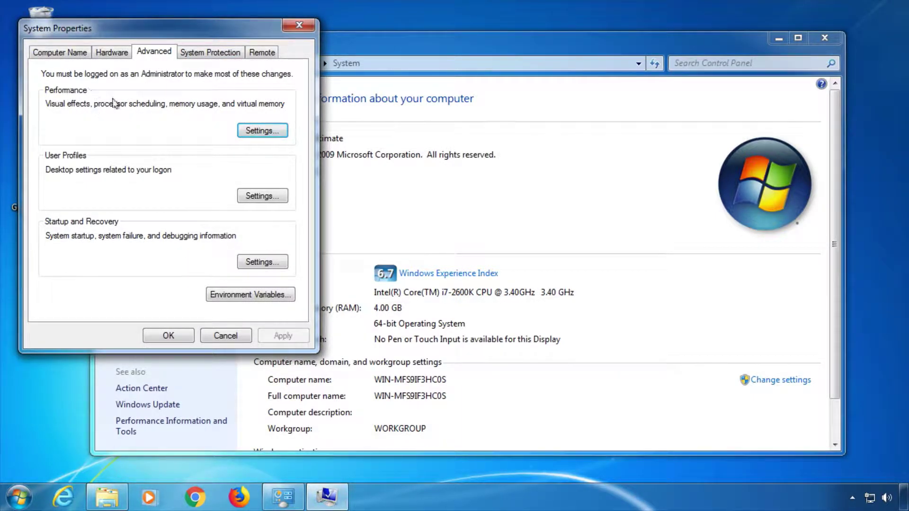
- Open the Virtual Memory settings from the advanced performance options
left_click(278, 134)
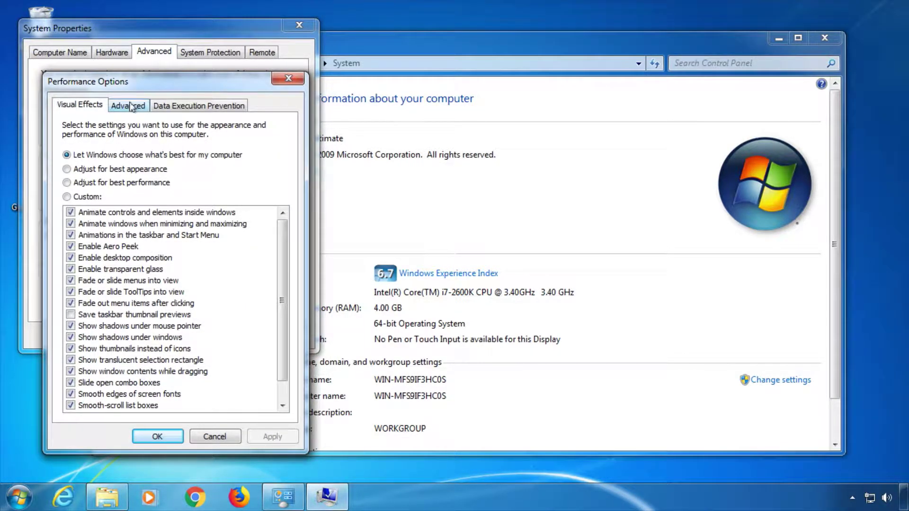
left_click(138, 109)
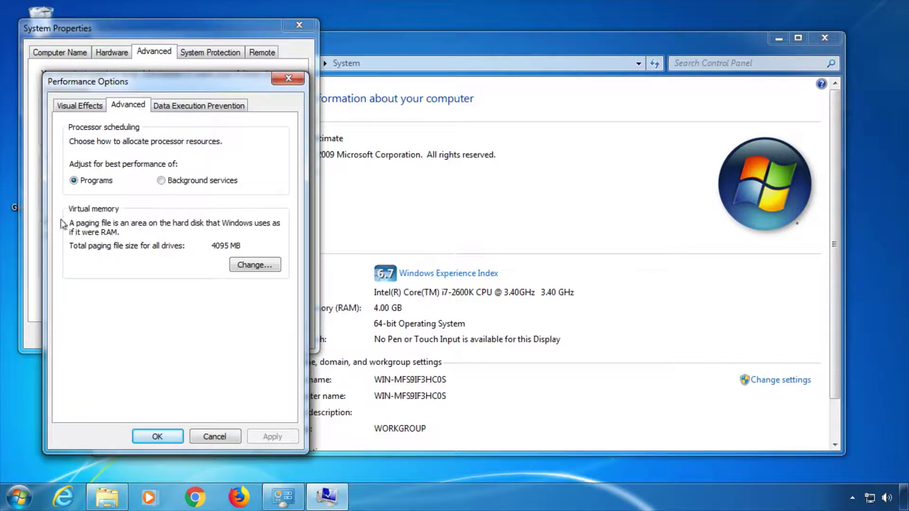
left_click(268, 269)
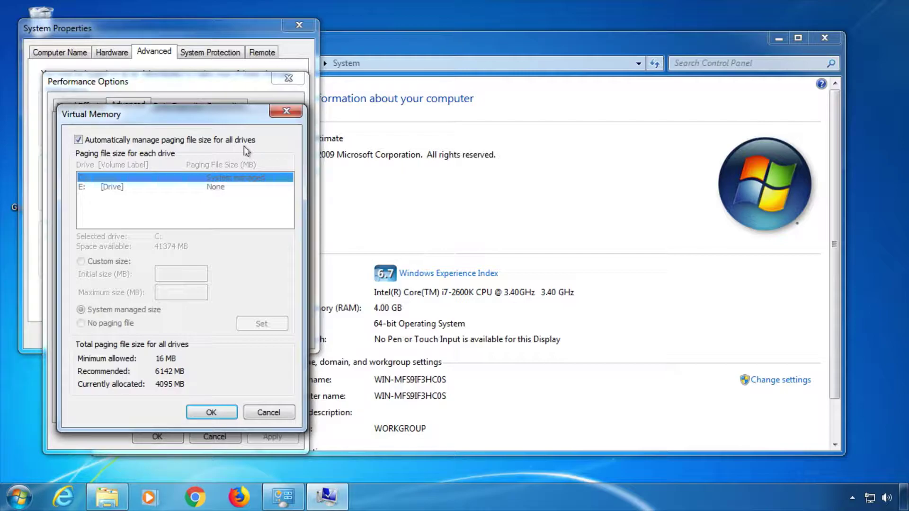
- Turn off automatic paging file management and set drive C: to a custom size of 200 MB initial and 200 MB maximum
left_click(78, 140)
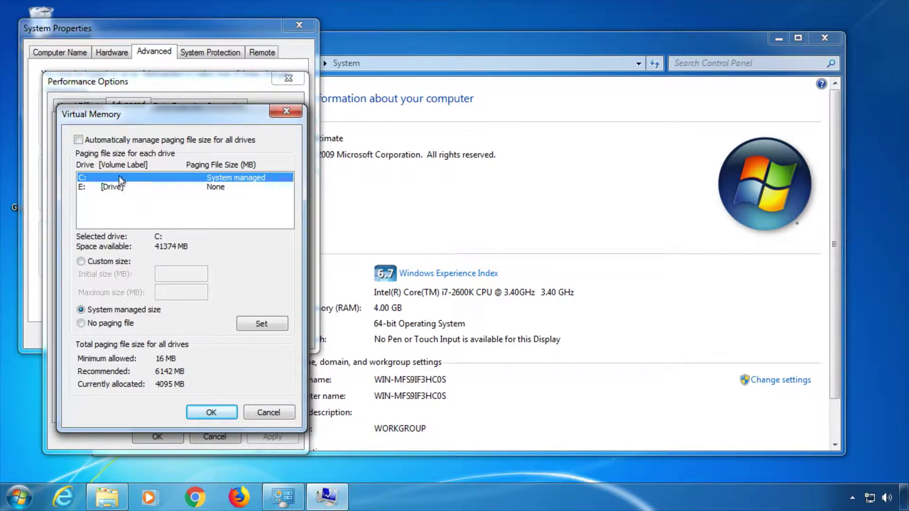
left_click(83, 261)
left_click(221, 180)
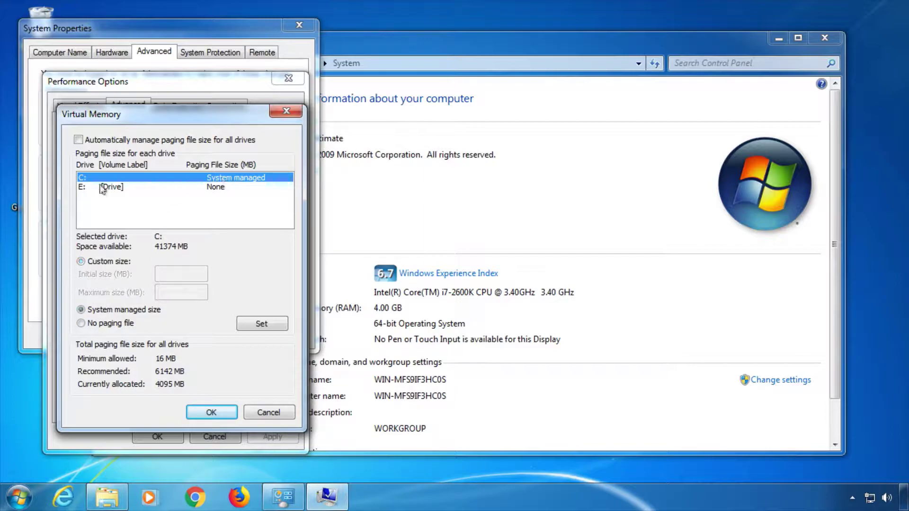
left_click(81, 262)
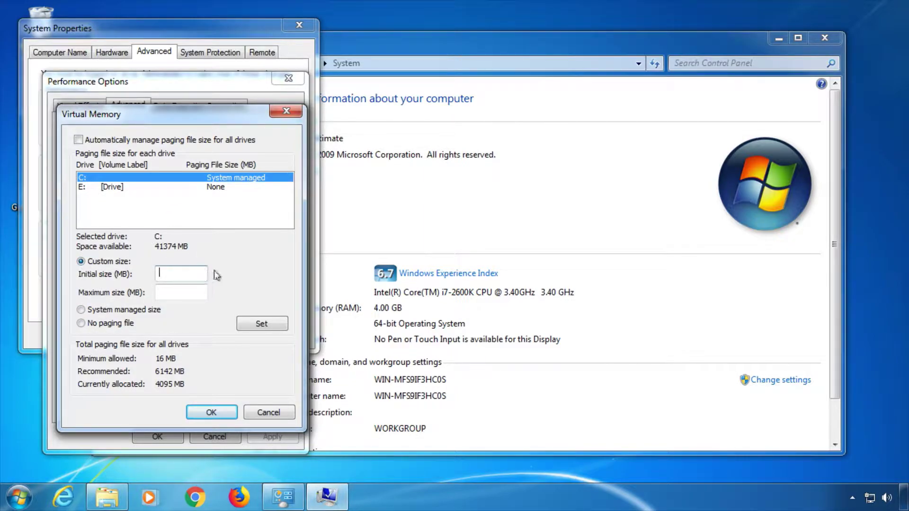
type("200")
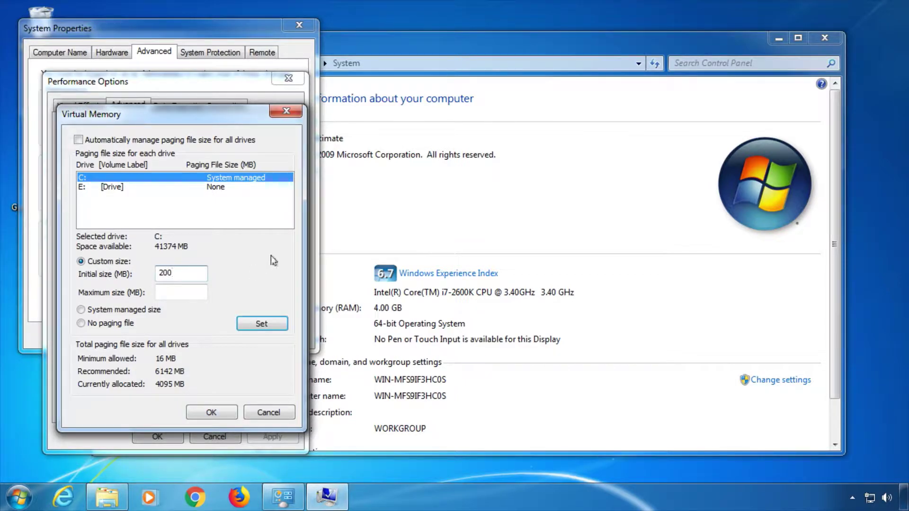
left_click(173, 294)
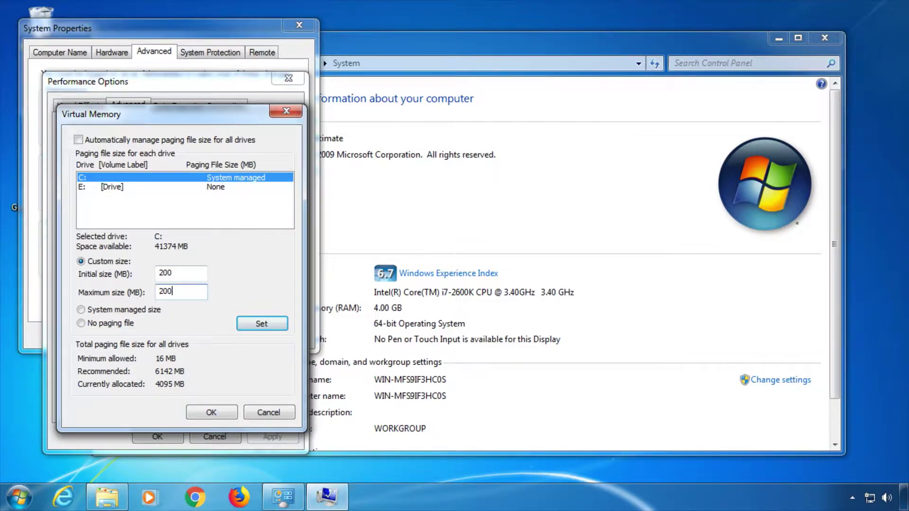
left_click(277, 325)
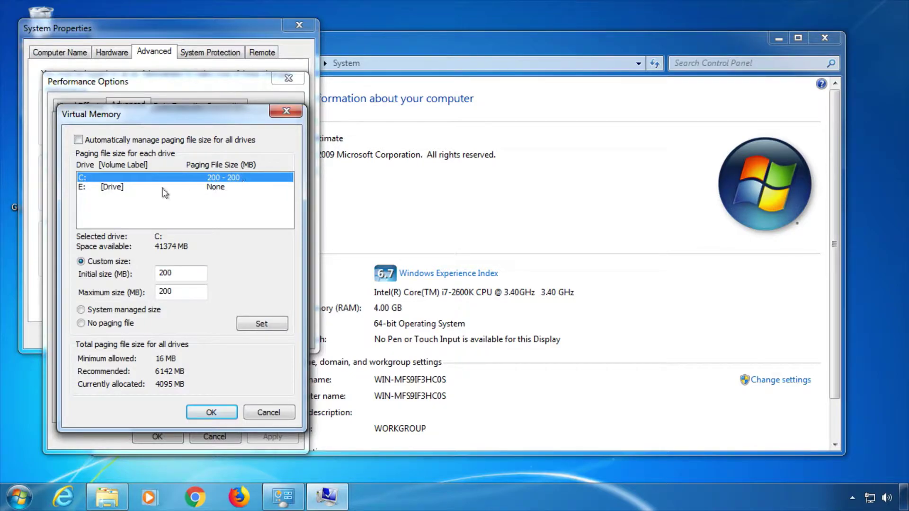
- Set the paging file on drive E: to a system managed size
left_click(124, 190)
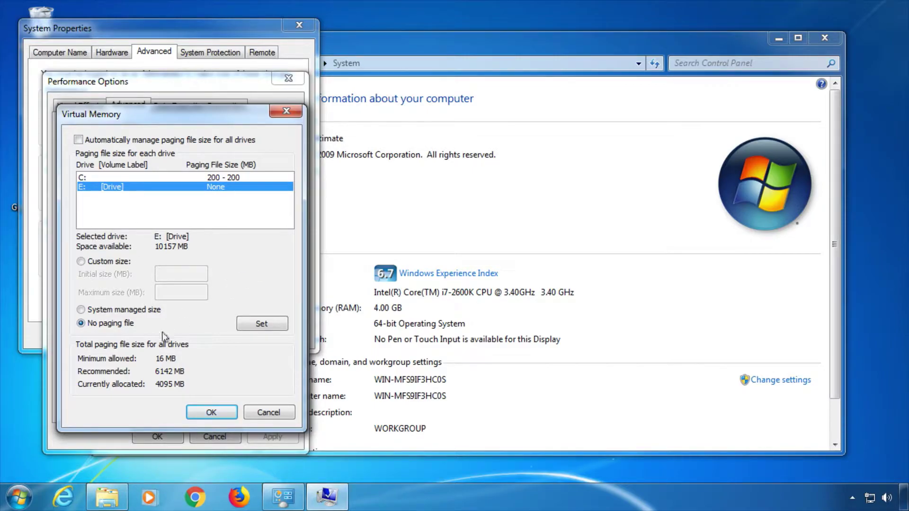
left_click(81, 310)
left_click(275, 325)
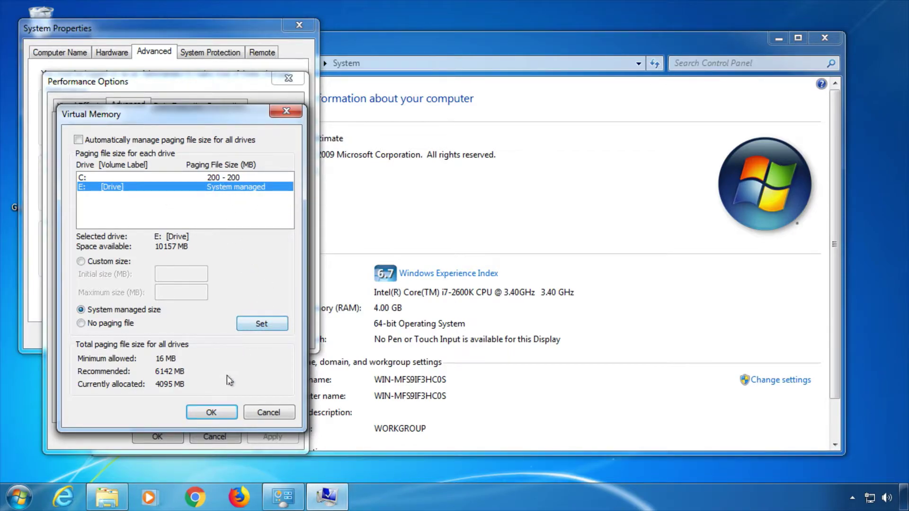